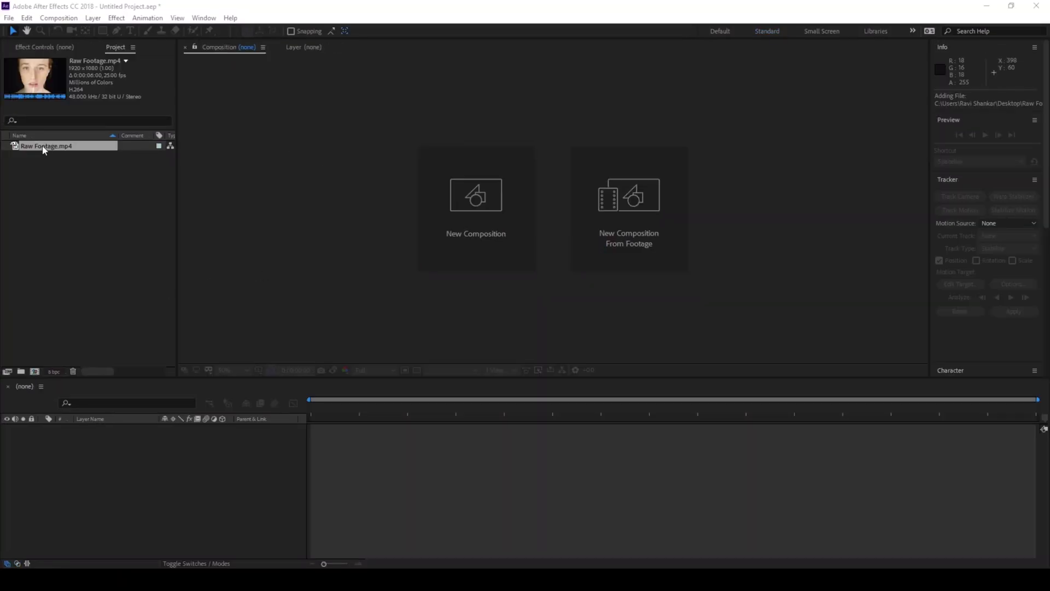
Create a composition from Raw Footage.mp4, preview it partway, and open the layer in its own viewer
left_click_drag(42, 145, 35, 369)
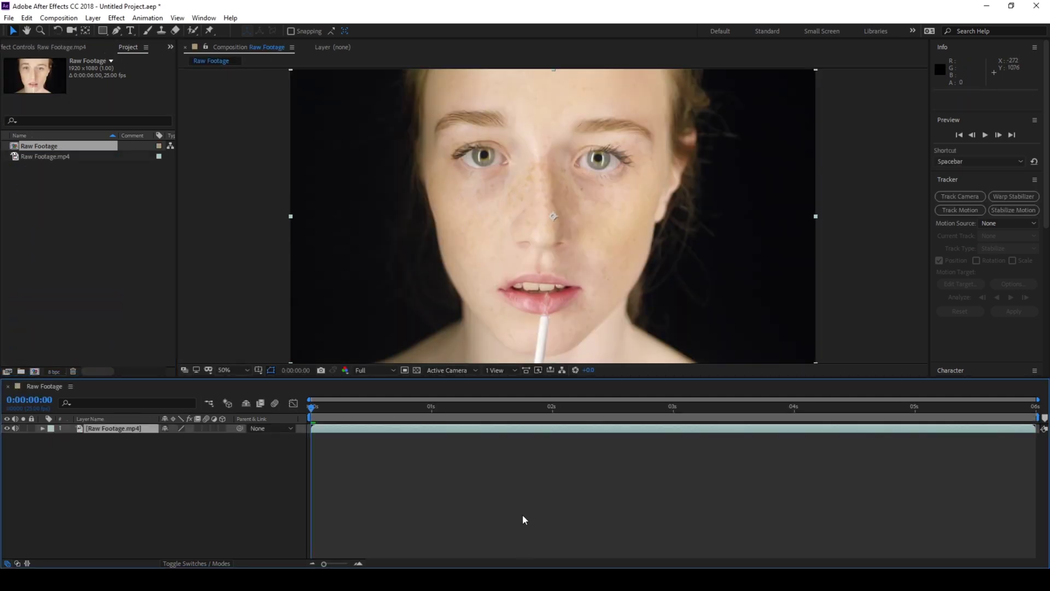
scroll(545, 310, "down", 2)
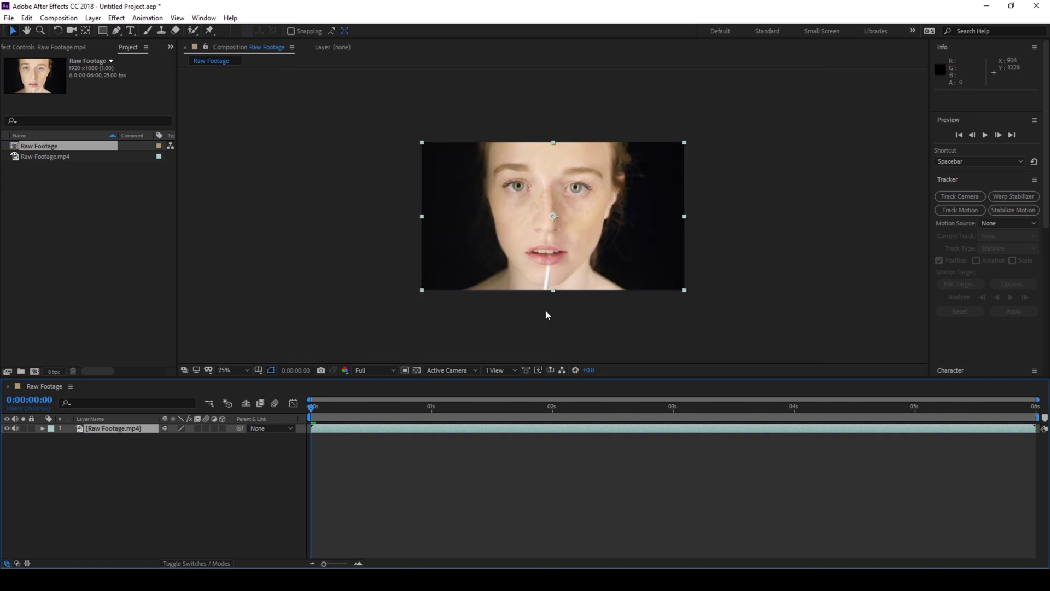
scroll(545, 310, "up", 2)
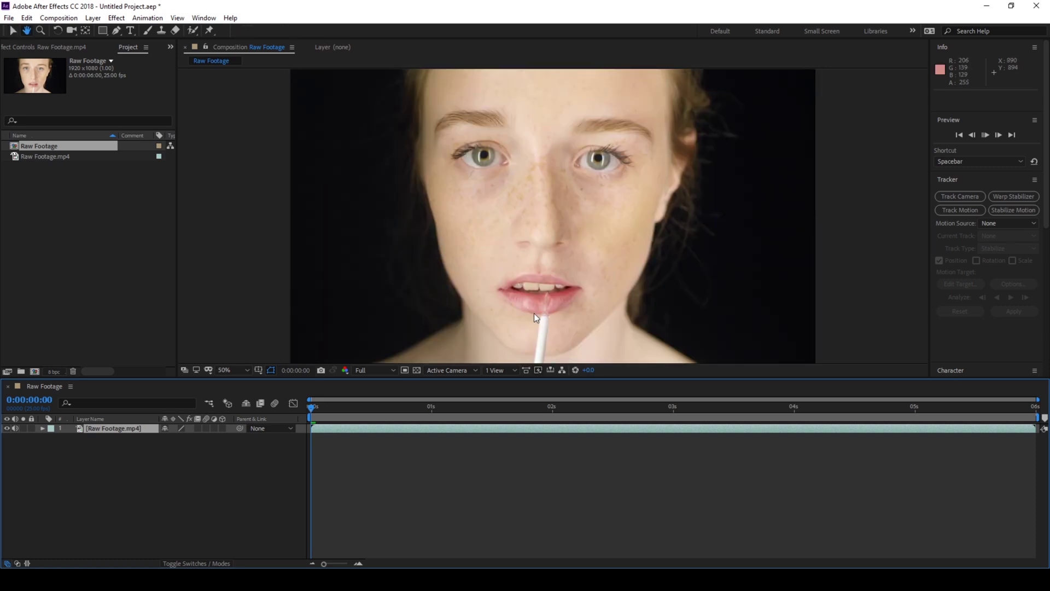
key("space")
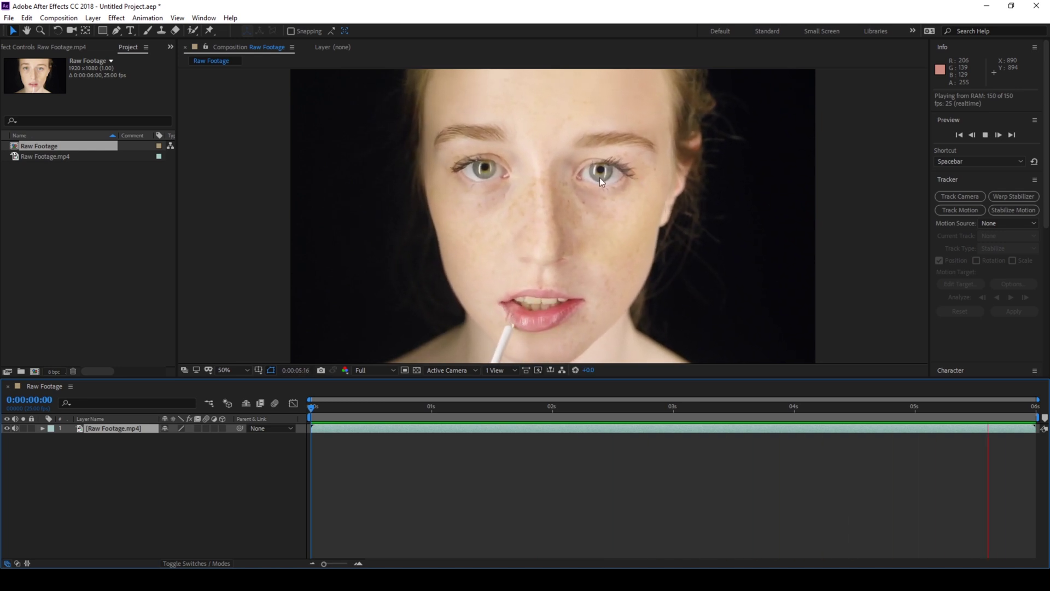
left_click(528, 408)
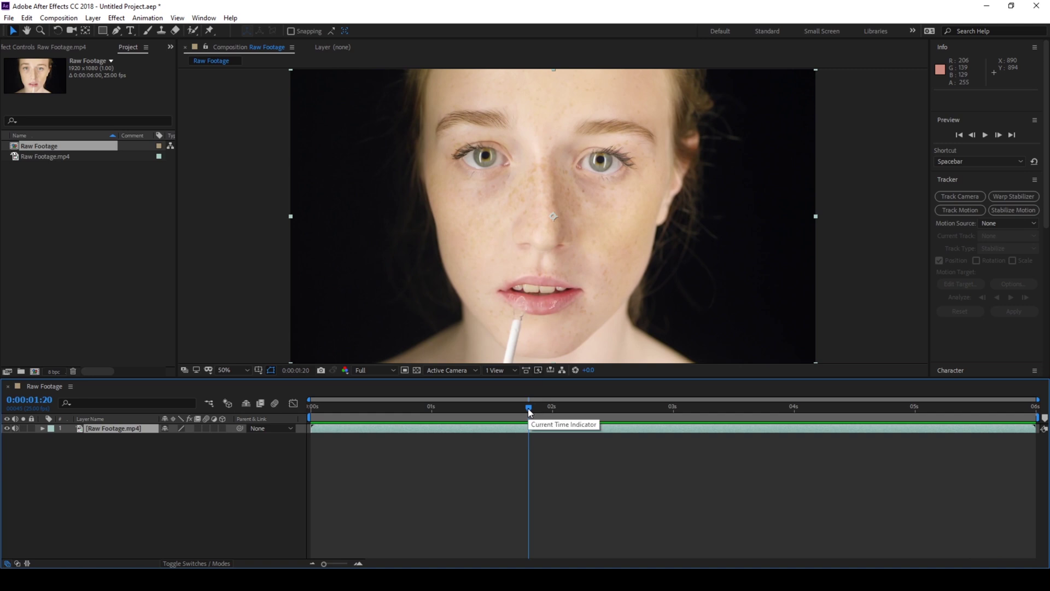
double_click(375, 429)
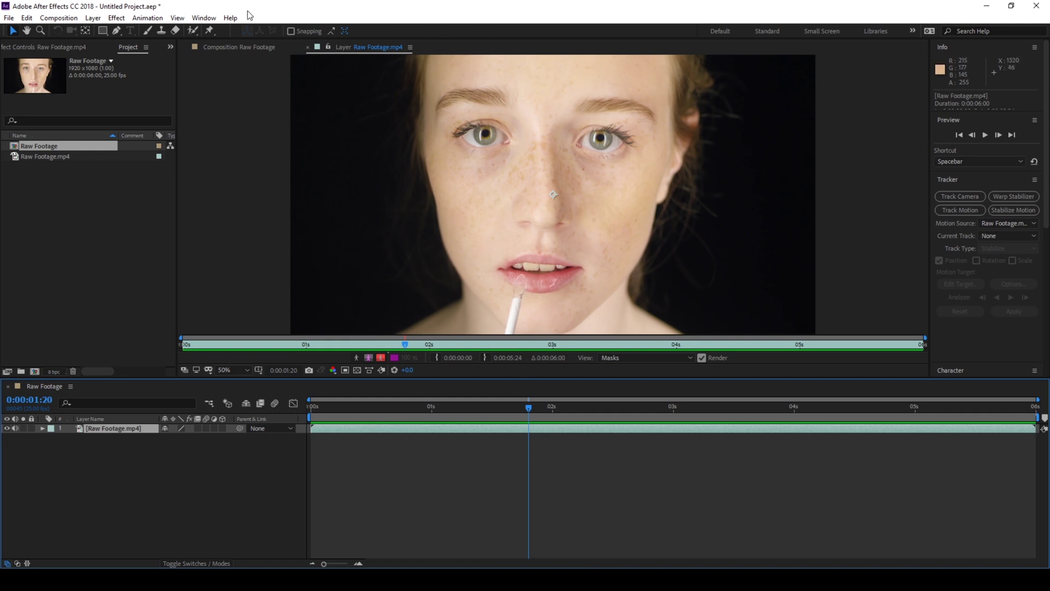
Show the Tracker panel from the Window menu and start Track Motion on the footage layer
left_click(204, 18)
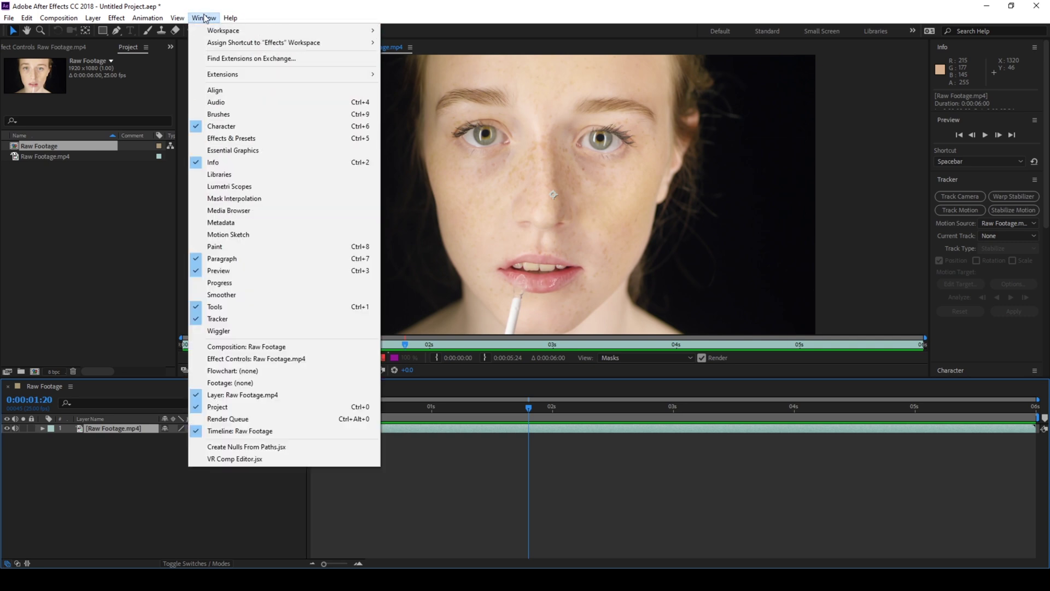
left_click(229, 319)
left_click(949, 179)
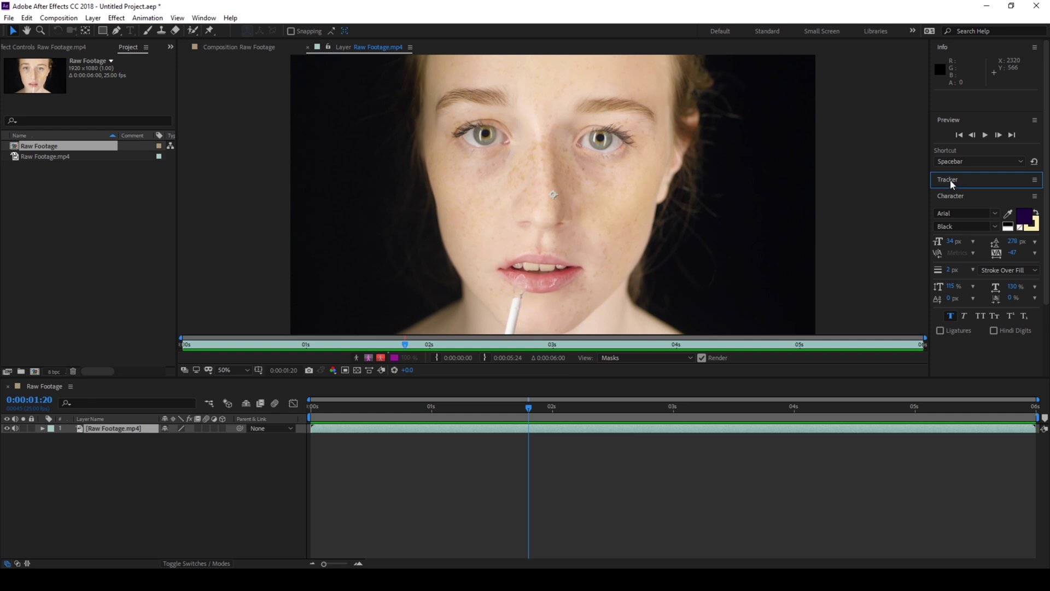
left_click(949, 179)
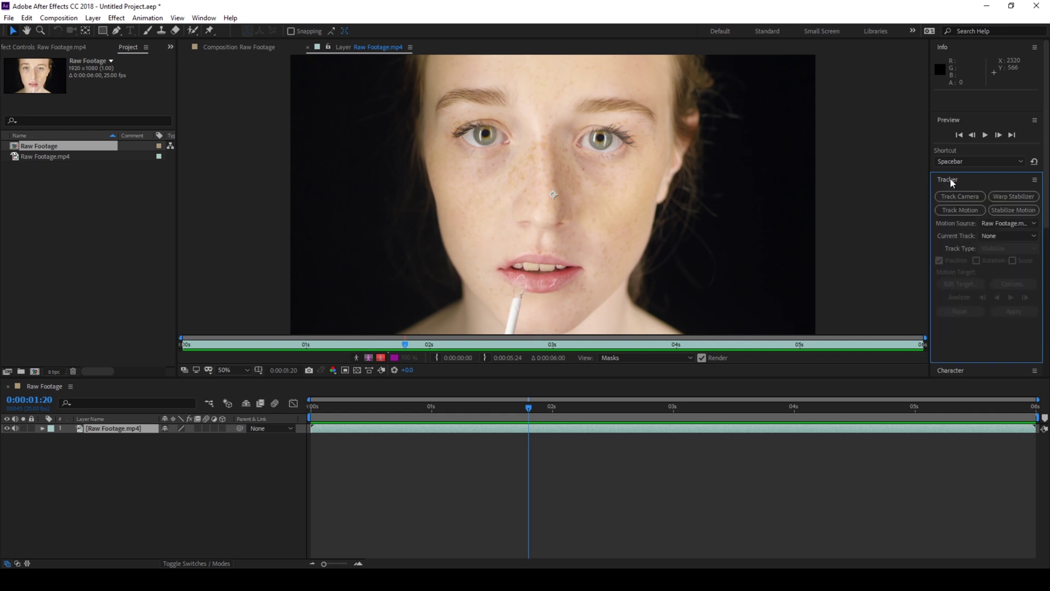
left_click(956, 209)
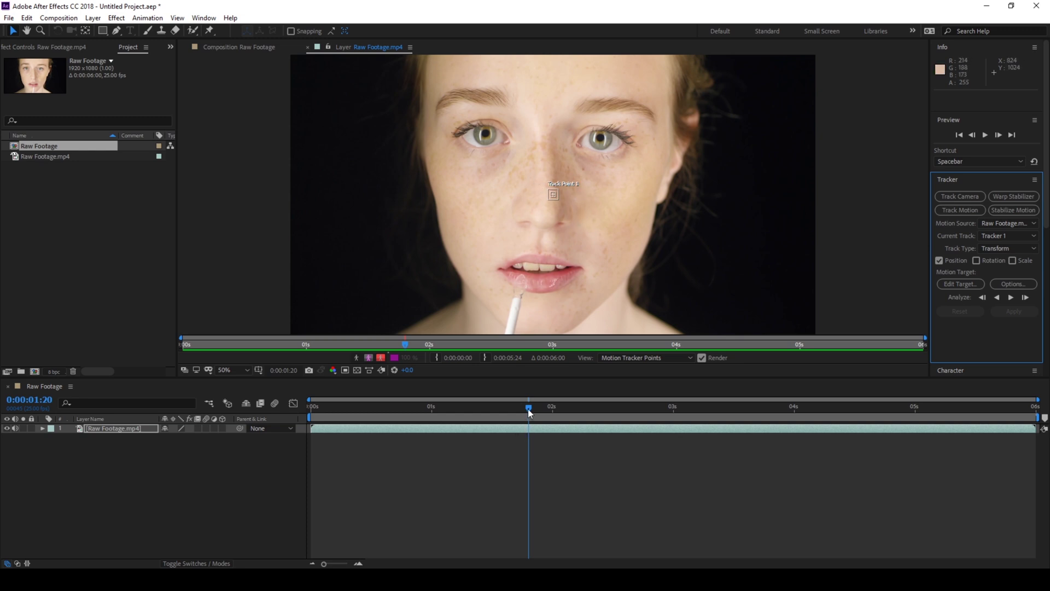
left_click_drag(528, 408, 299, 418)
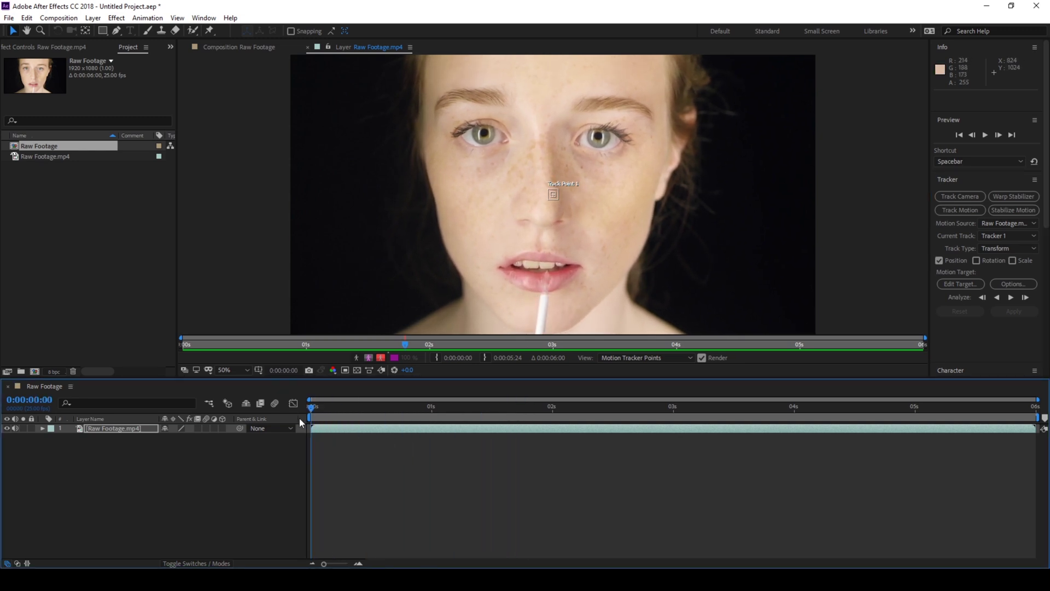
From frame 0, place Track Point 1 on the left eyebrow and Analyze Forward through the clip
key("period")
key("period")
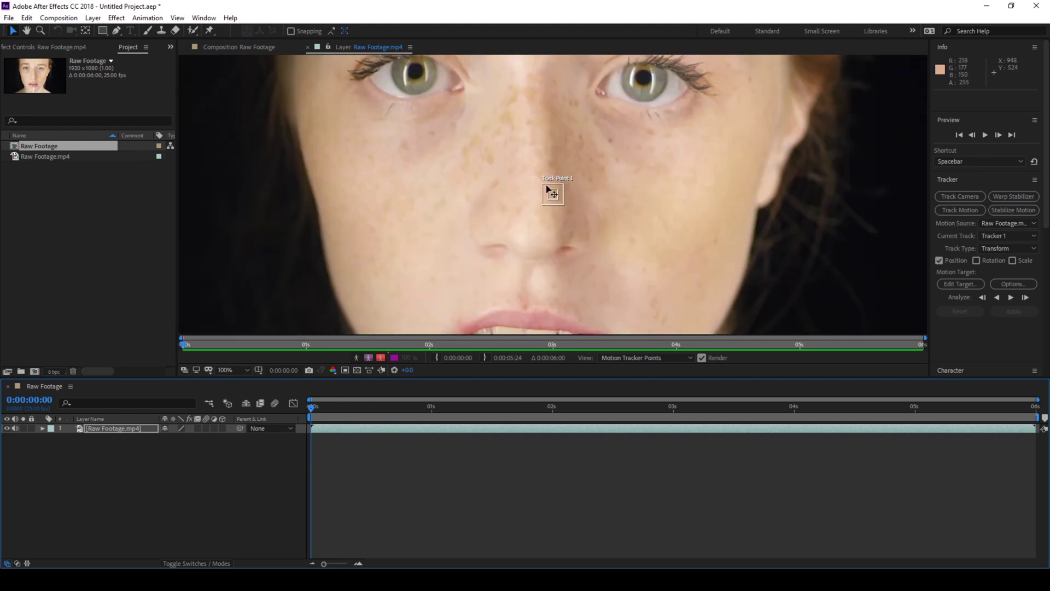
mouse_move(544, 197)
left_mouse_down()
mouse_move(454, 51)
mouse_move(467, 117)
mouse_move(462, 169)
mouse_move(452, 170)
mouse_move(462, 171)
left_mouse_up()
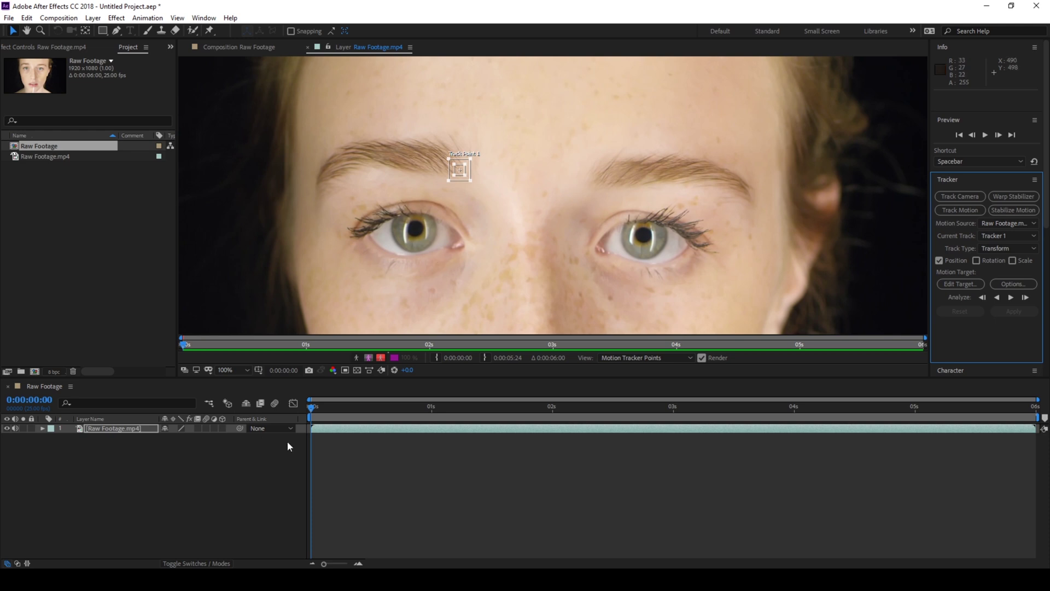
left_click(1011, 298)
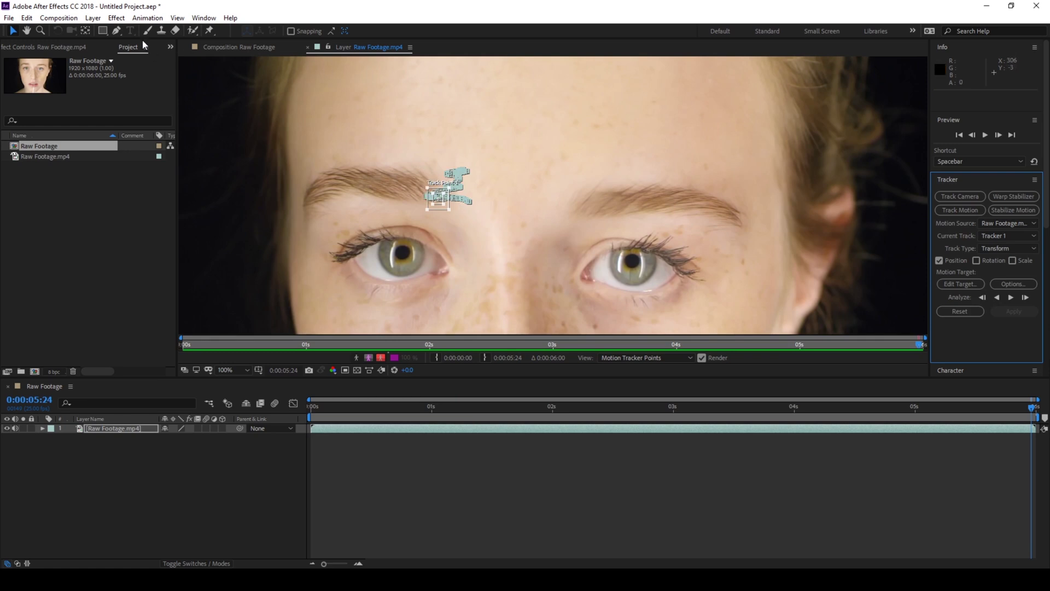
left_click(95, 19)
mouse_move(107, 30)
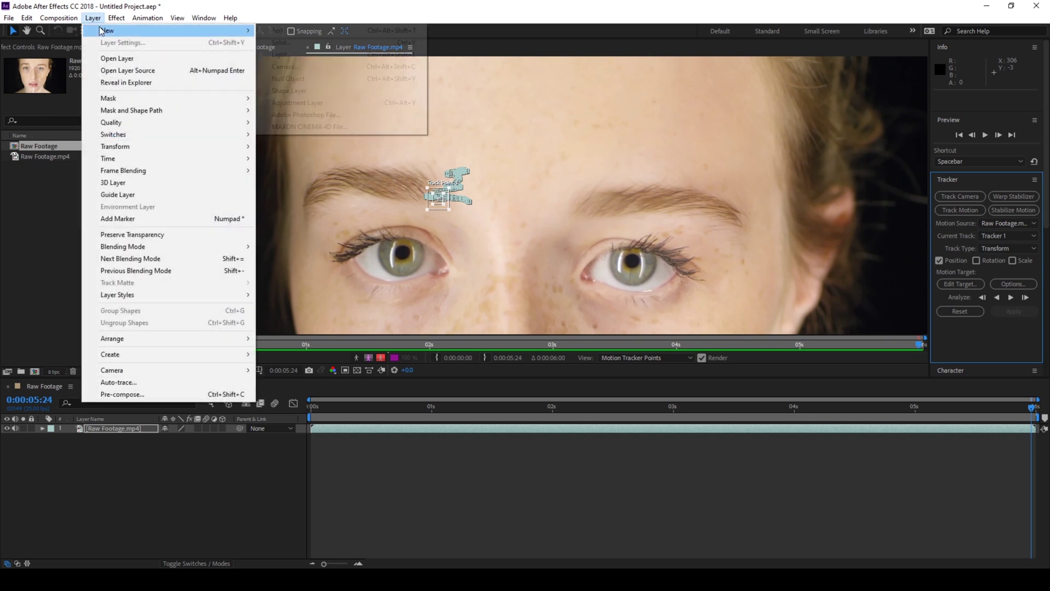
Add a Null Object layer and rename it Left Eye
left_click(303, 80)
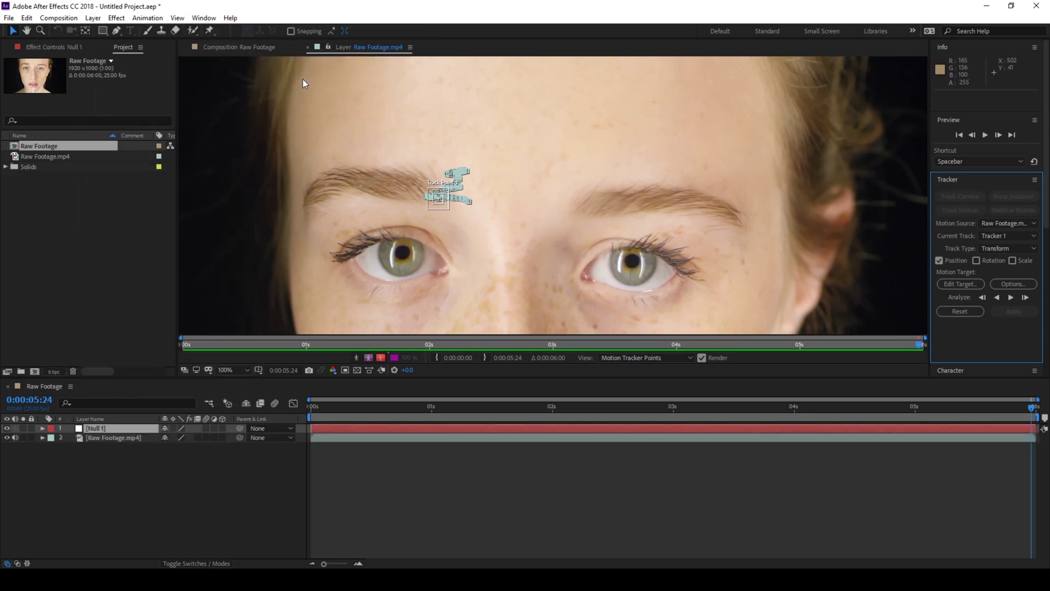
right_click(100, 426)
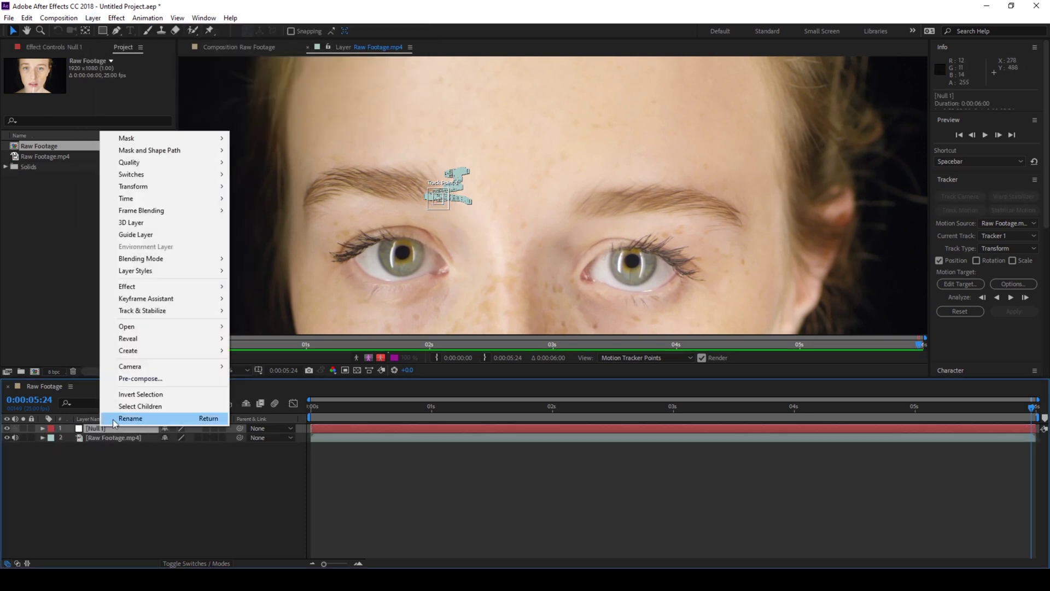
left_click(115, 419)
type("Left Eye")
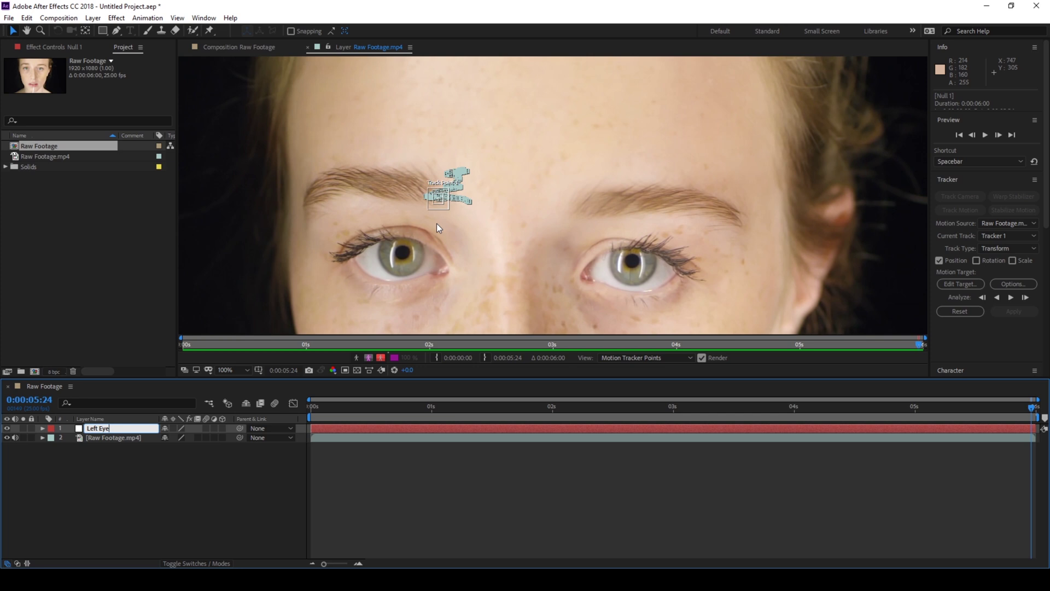
key("Return")
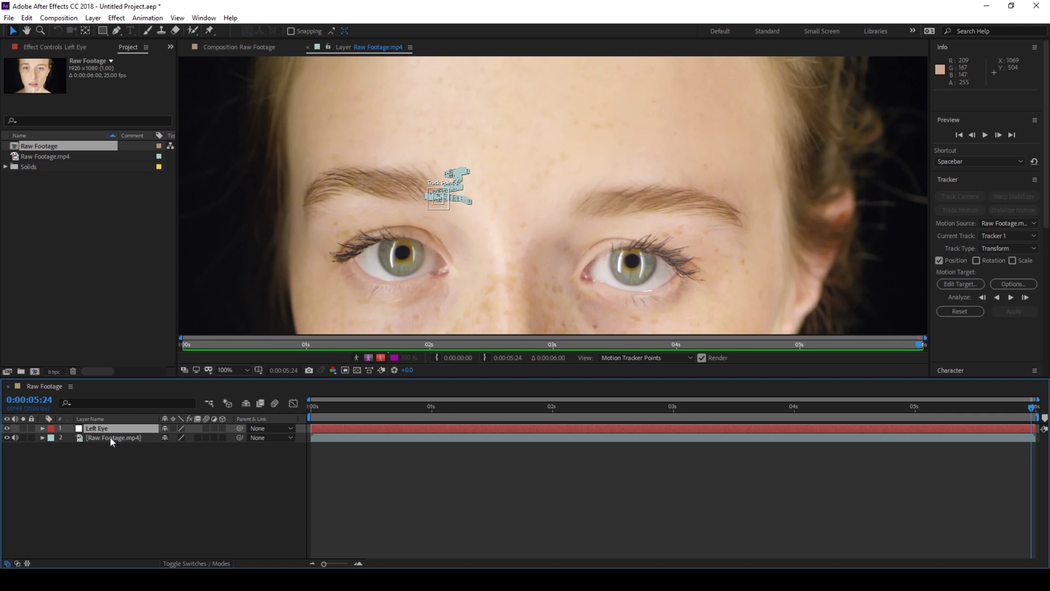
Set Left Eye as the motion target and apply the track to it in X and Y
left_click(957, 284)
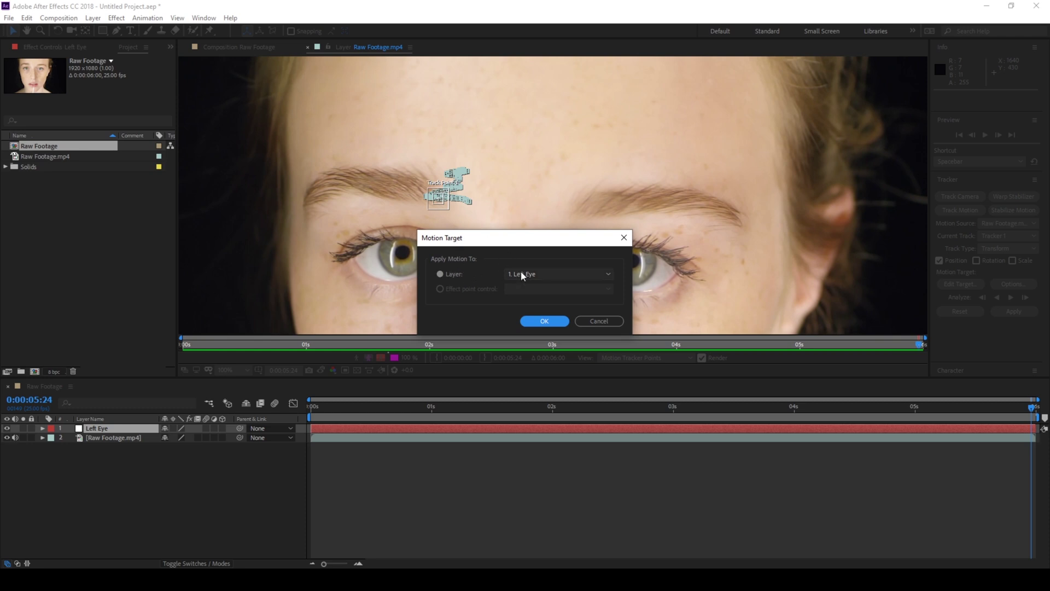
left_click(540, 322)
left_click(1006, 314)
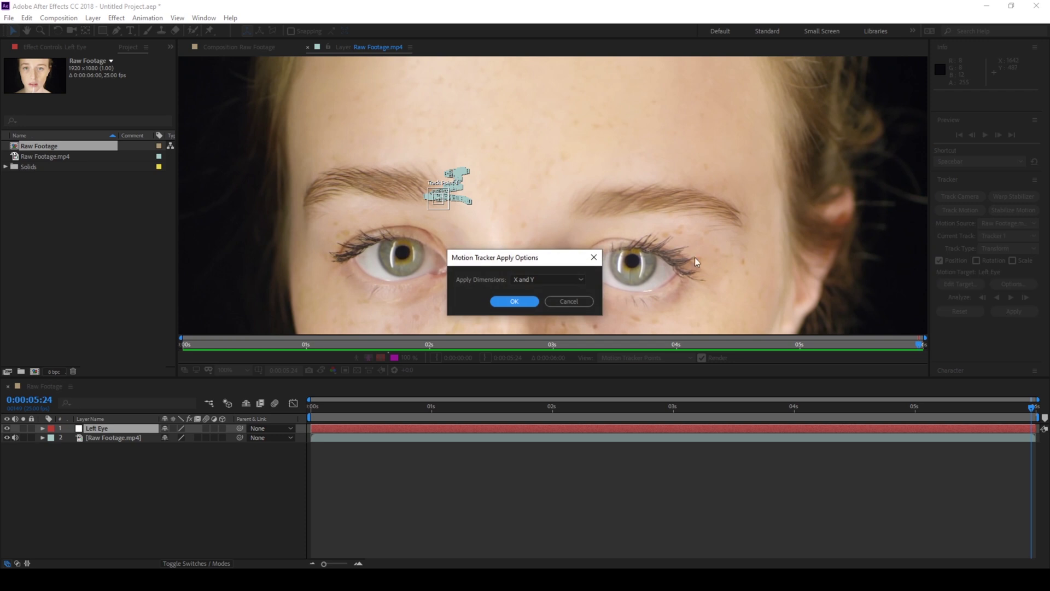
left_click(509, 301)
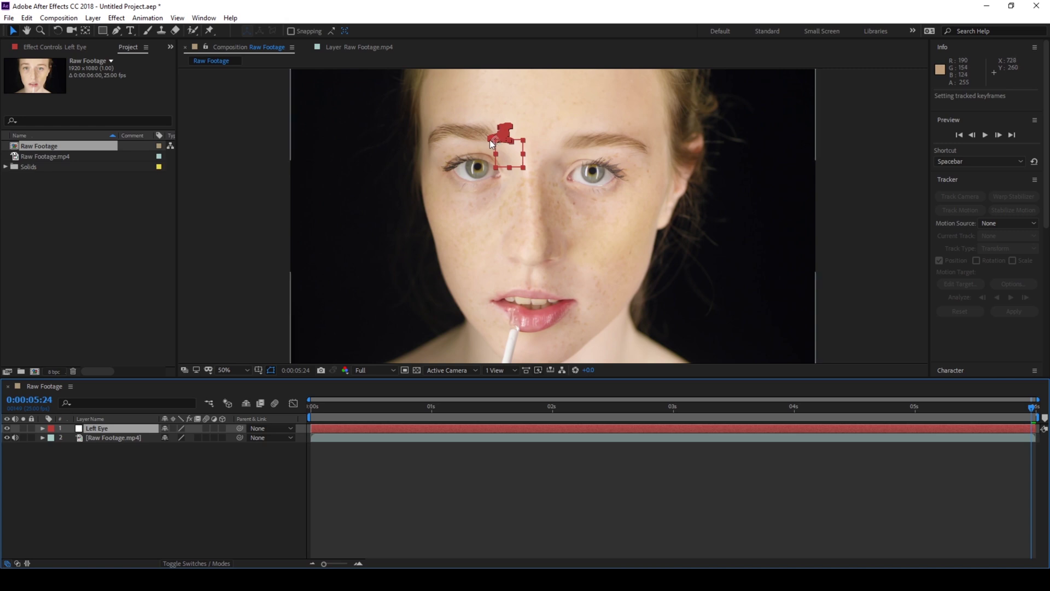
Start Tracker 2, place its point on the right eyebrow at the clip start, and Analyze Forward
double_click(125, 437)
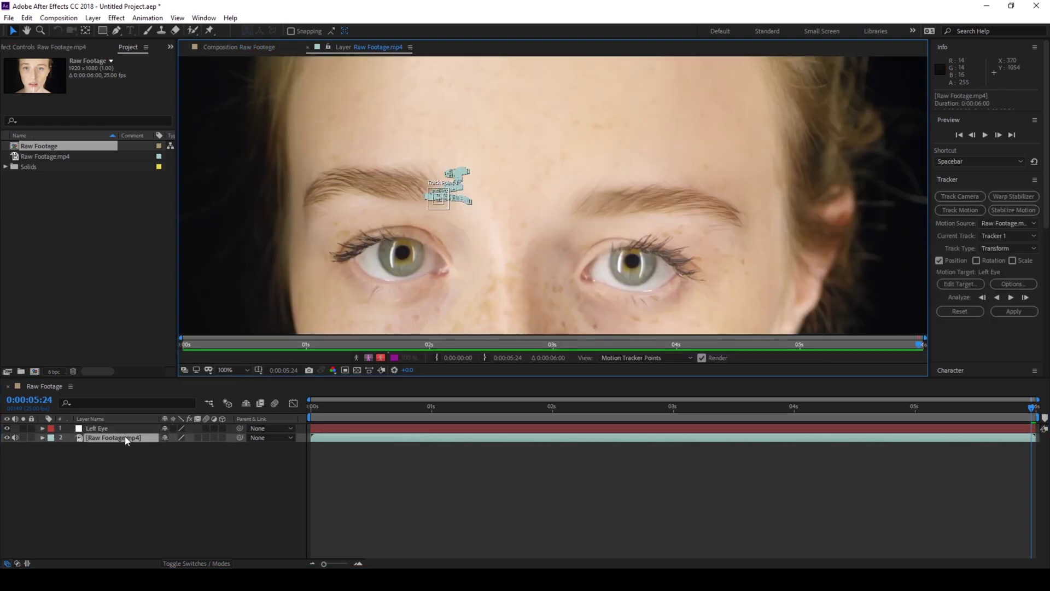
left_click(962, 207)
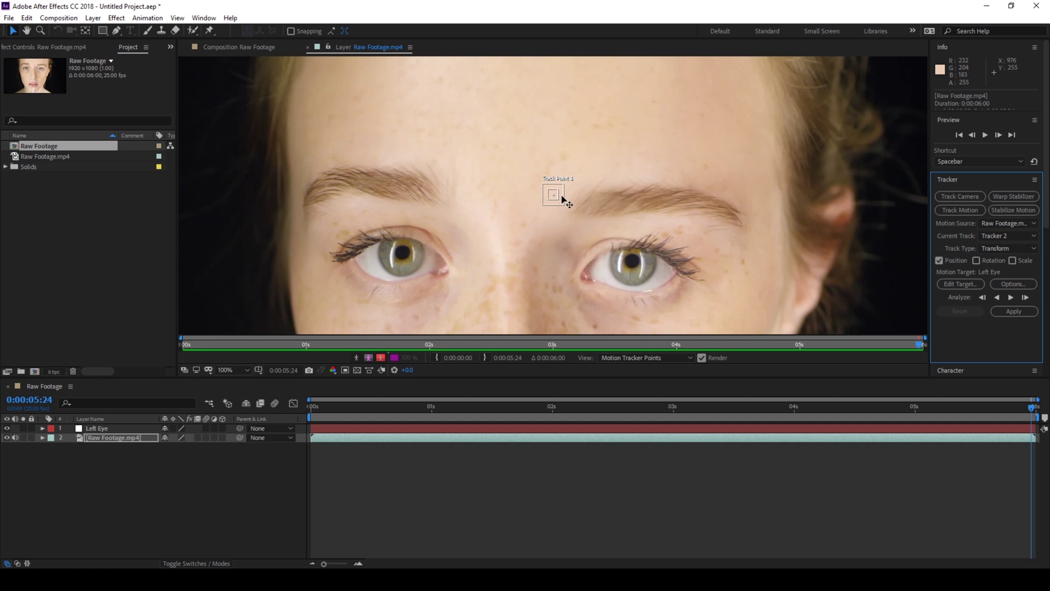
left_click_drag(562, 199, 599, 213)
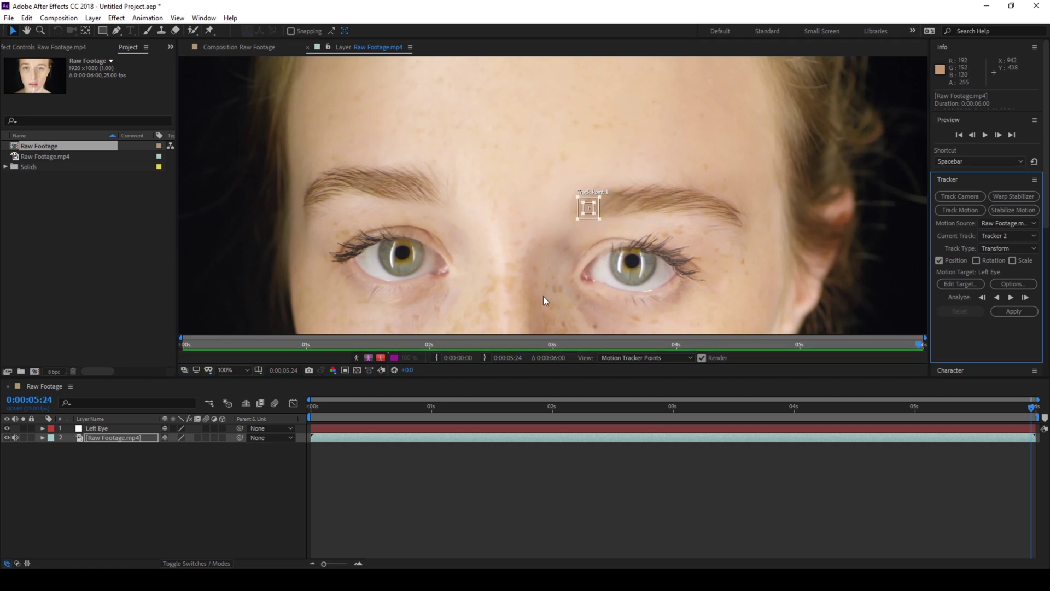
left_click_drag(1031, 410, 257, 438)
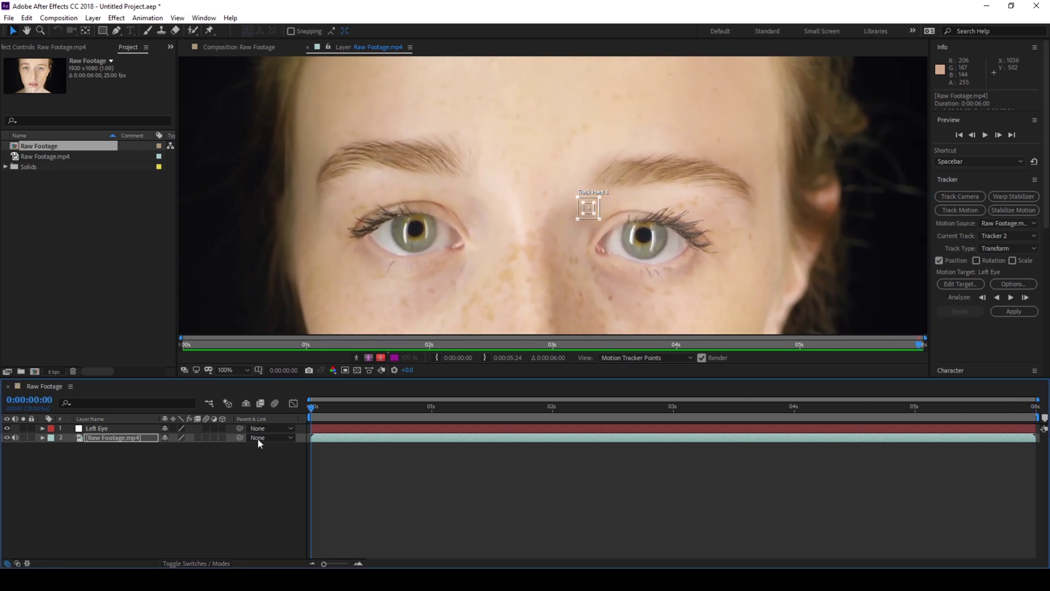
left_click_drag(589, 204, 604, 177)
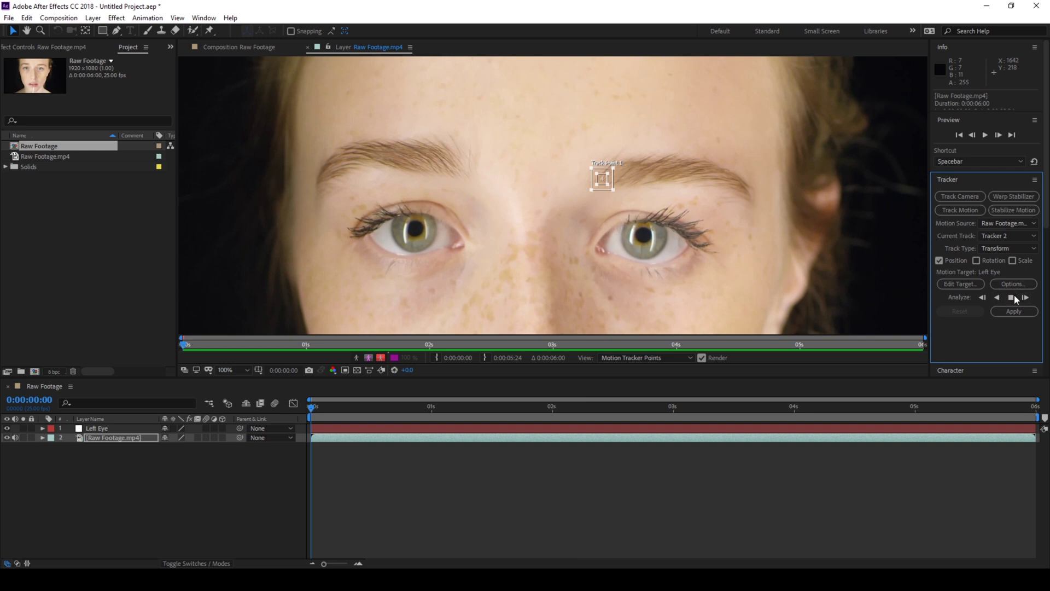
left_click(1014, 294)
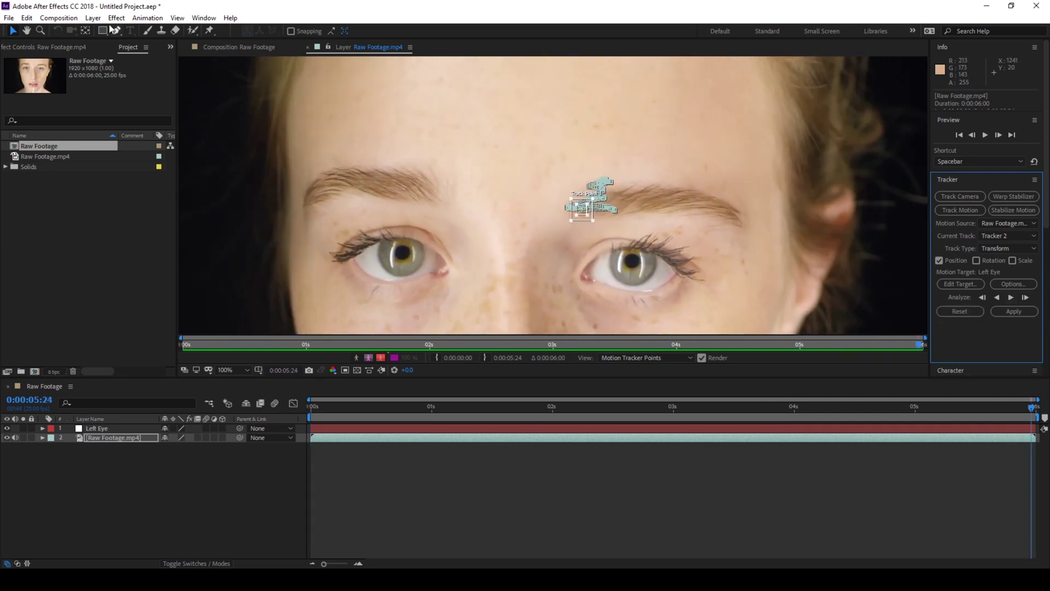
left_click(93, 17)
mouse_move(107, 31)
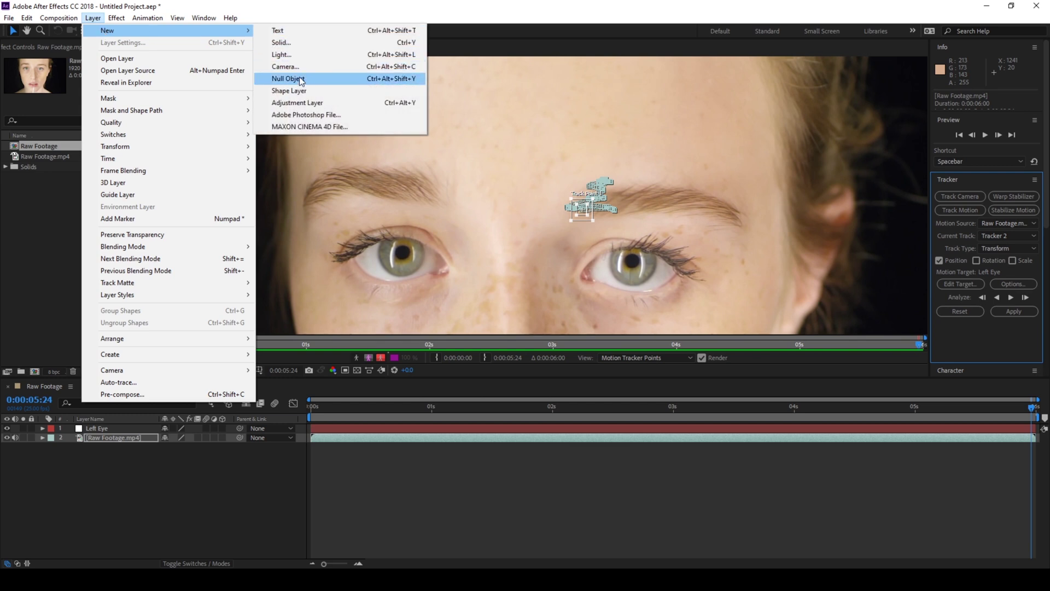
Add a Null Object layer renamed Right Eye and bring up Edit Target for the second tracker
left_click(297, 78)
right_click(118, 446)
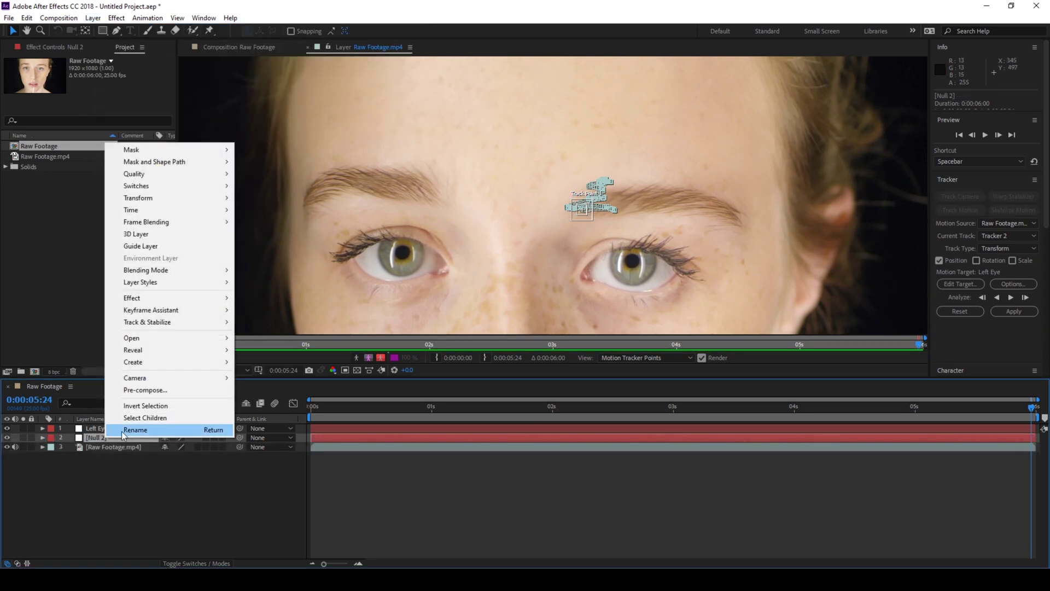
left_click(135, 429)
type("Right Eye")
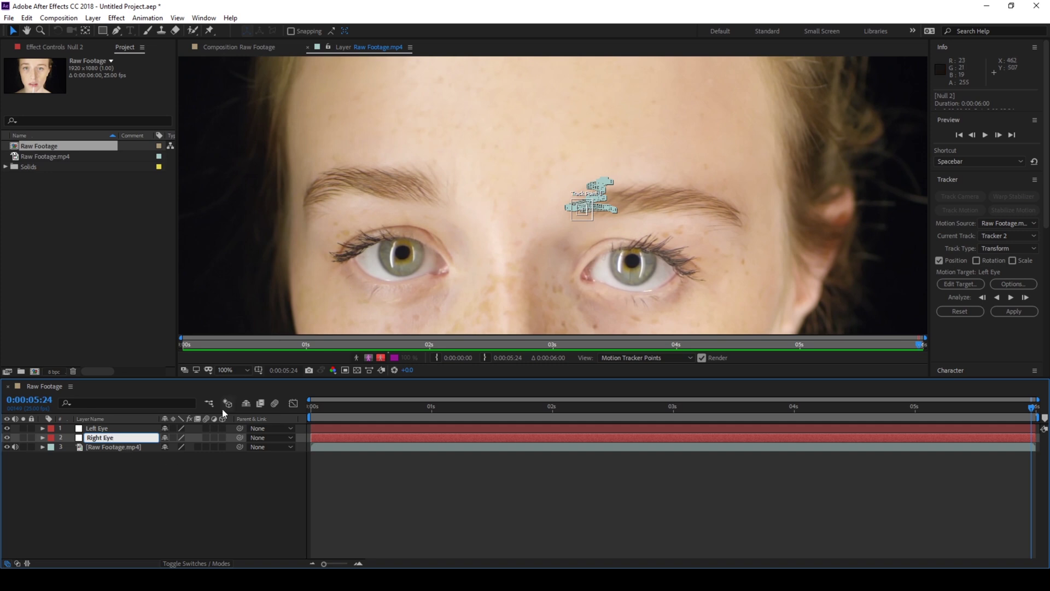
key("Return")
left_click(963, 287)
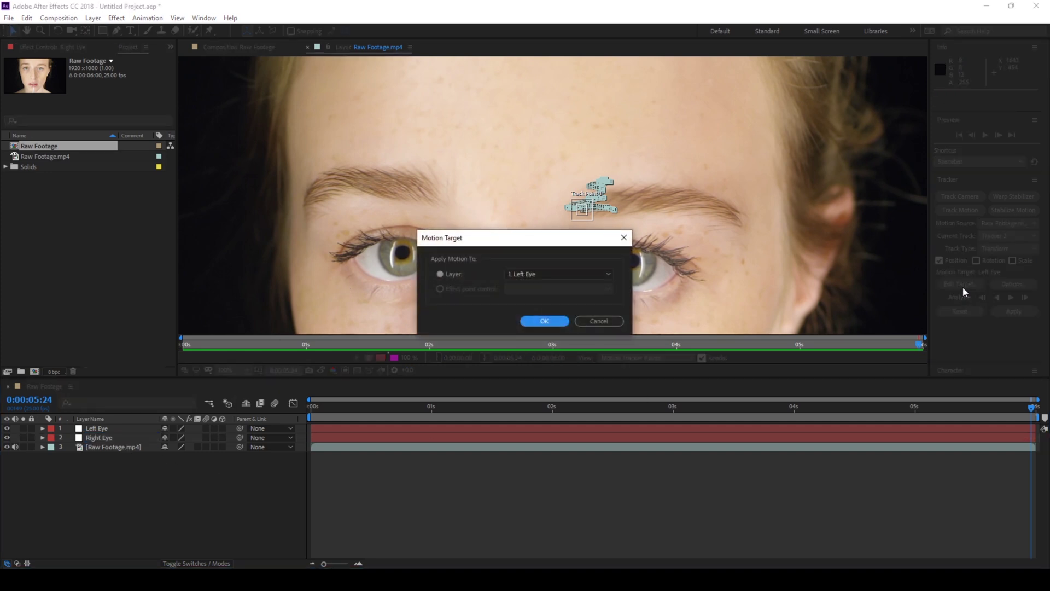
Choose 2. Right Eye as the motion target and apply the track in X and Y
left_click(518, 273)
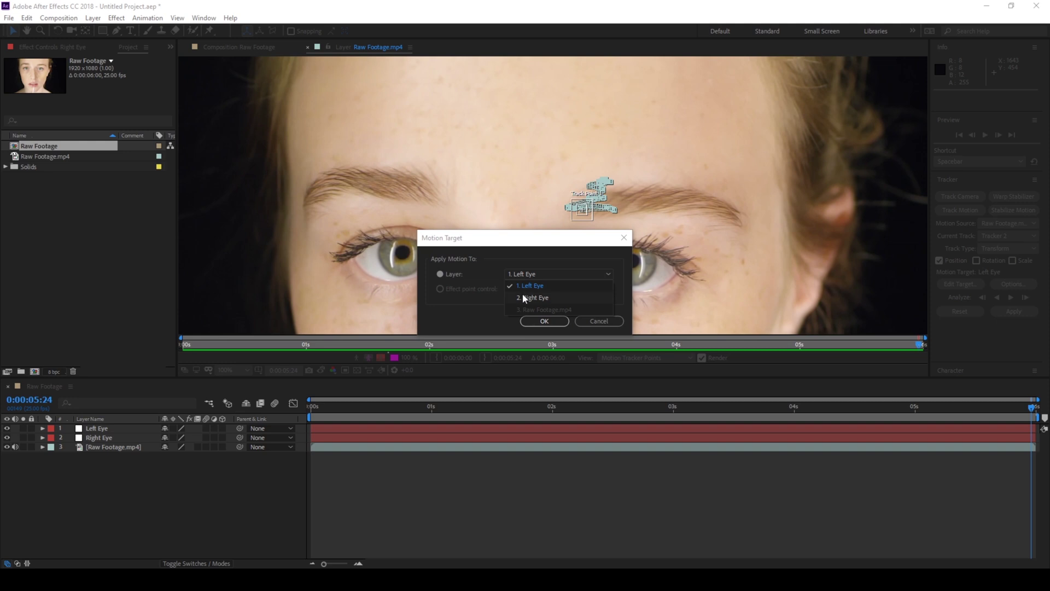
left_click(532, 297)
left_click(544, 321)
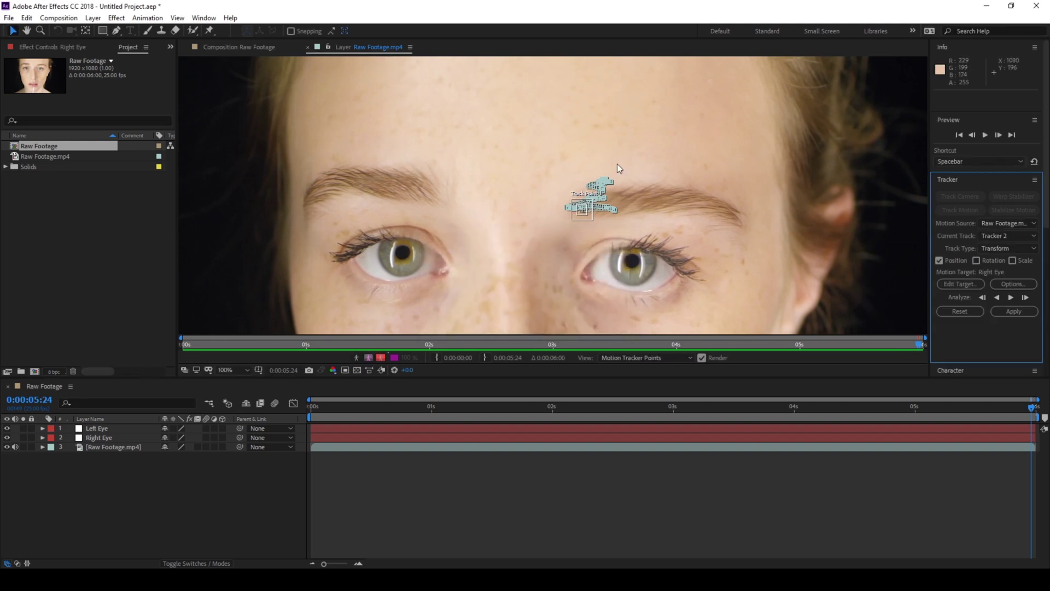
left_click(1013, 311)
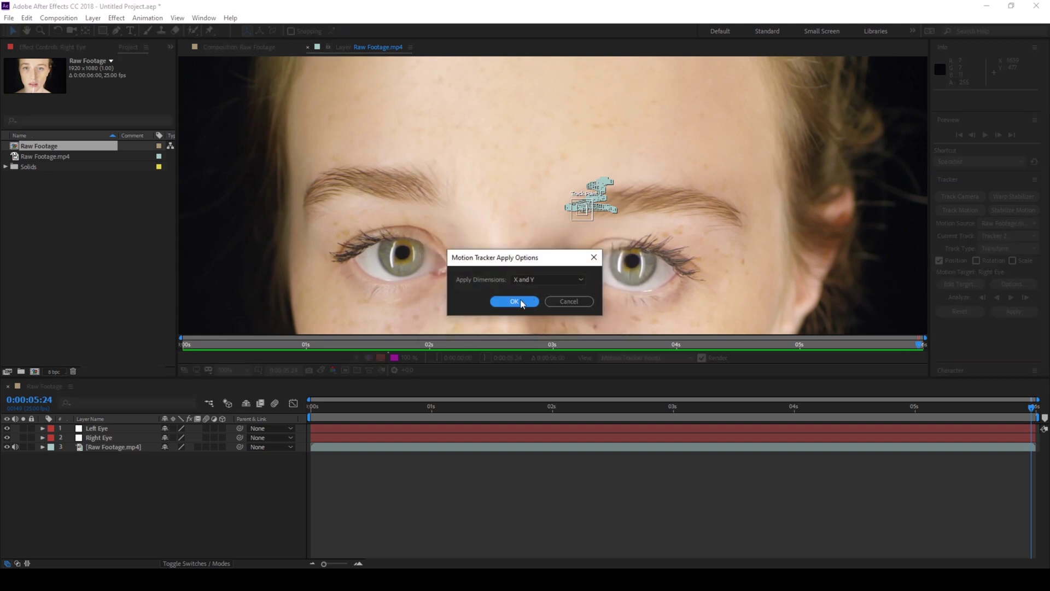
left_click(515, 303)
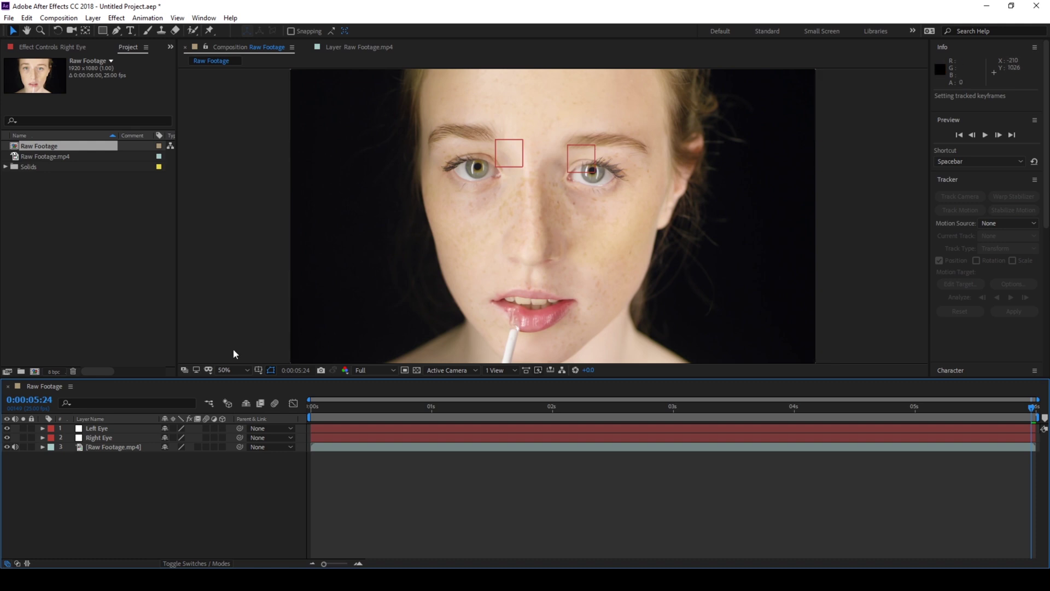
left_click(316, 405)
Scrub to check the tracks, then reveal Position keyframes on both eye nulls and select Left Eye's
key("space")
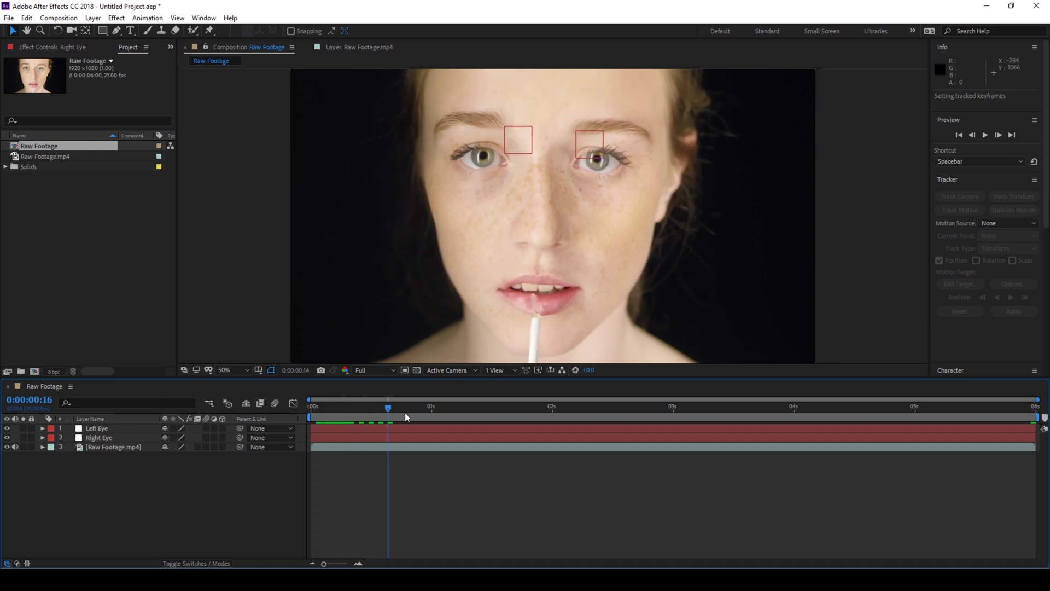
mouse_move(405, 418)
left_mouse_down()
mouse_move(981, 436)
mouse_move(907, 427)
mouse_move(287, 433)
left_mouse_up()
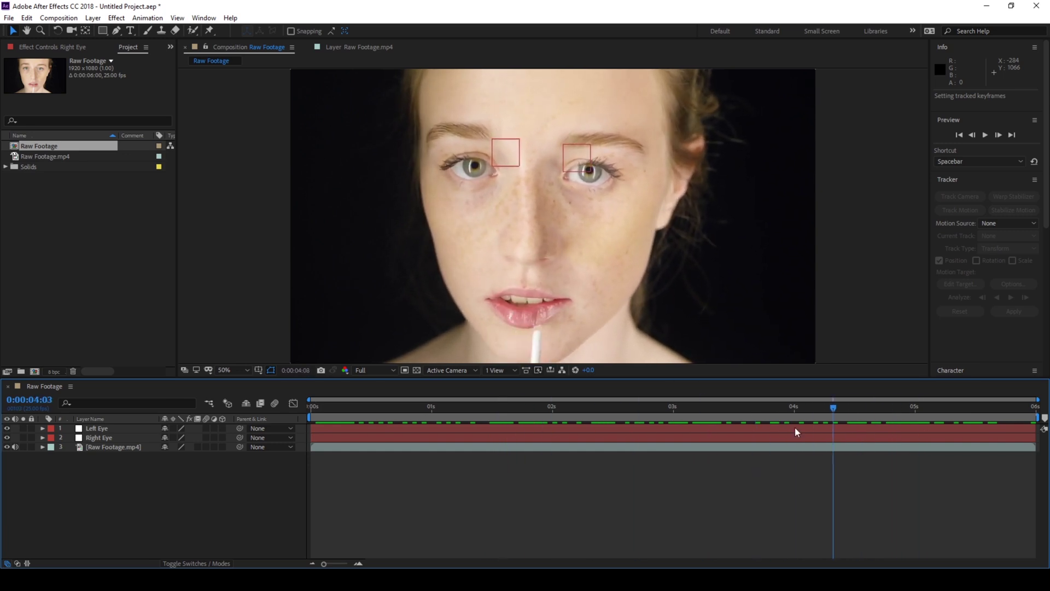
left_click(104, 426)
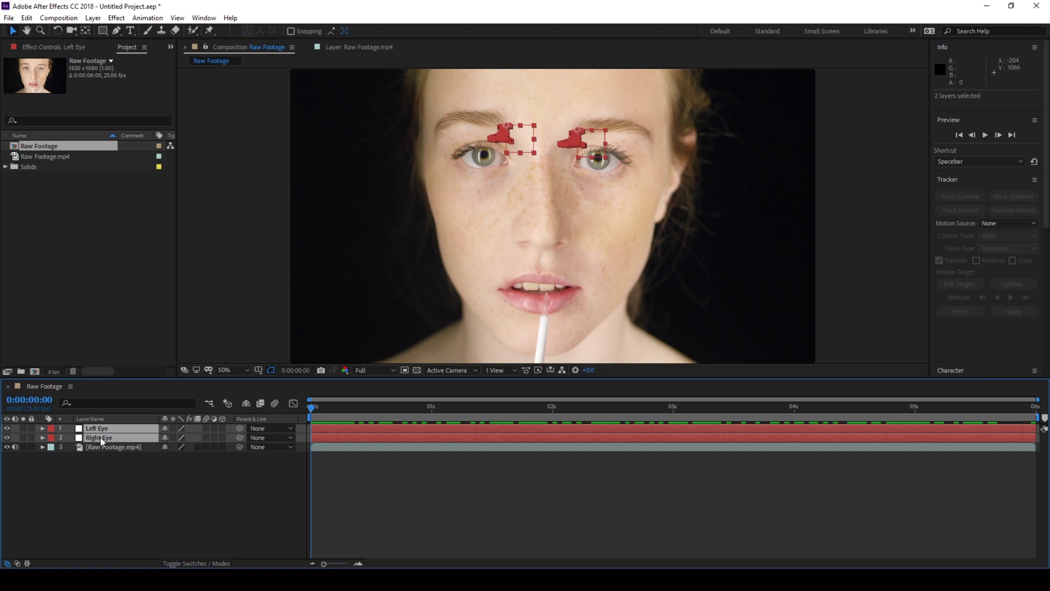
key("u")
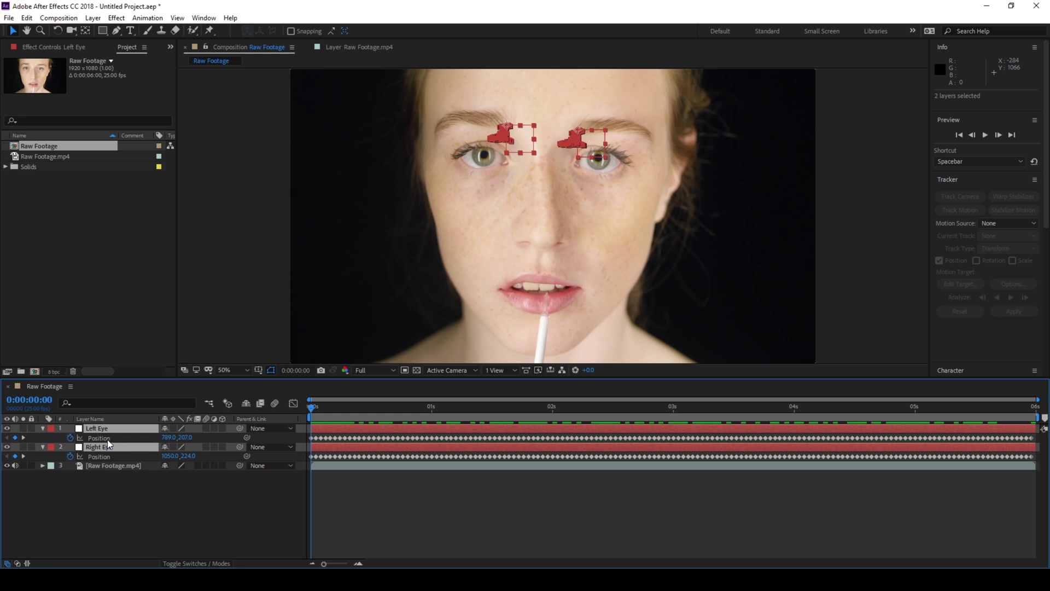
left_click(105, 436)
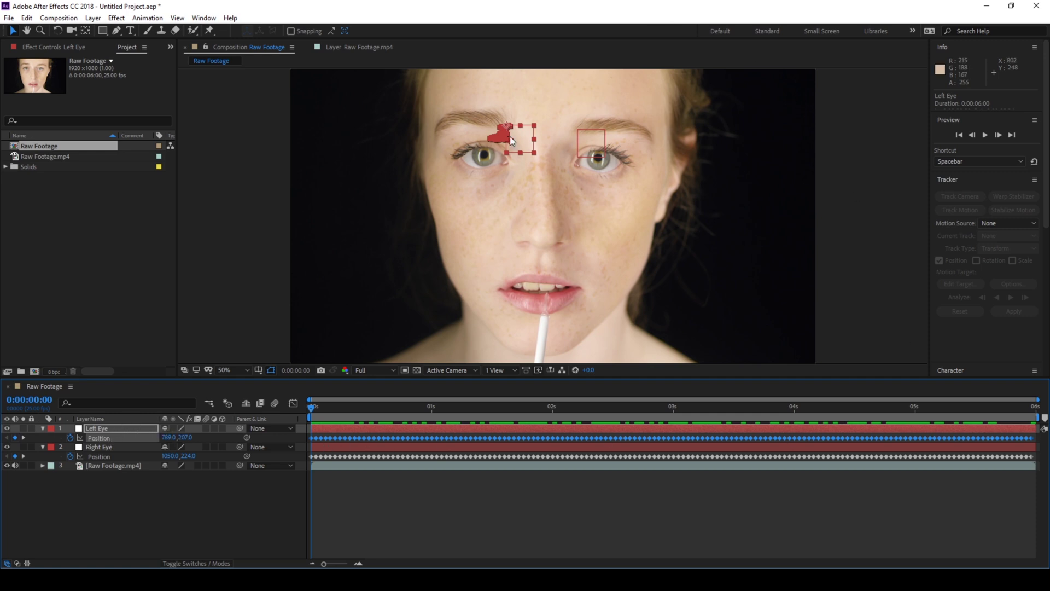
Drag the Left Eye and Right Eye paths down onto the eyes, check alignment, and head to the Effect menu
left_click_drag(523, 132, 500, 164)
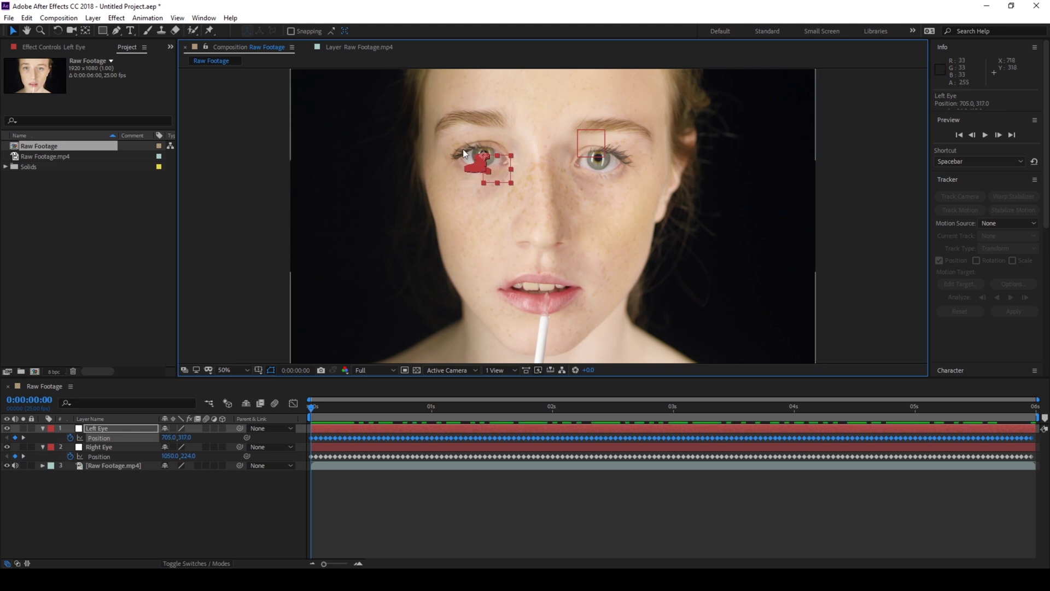
left_click(98, 456)
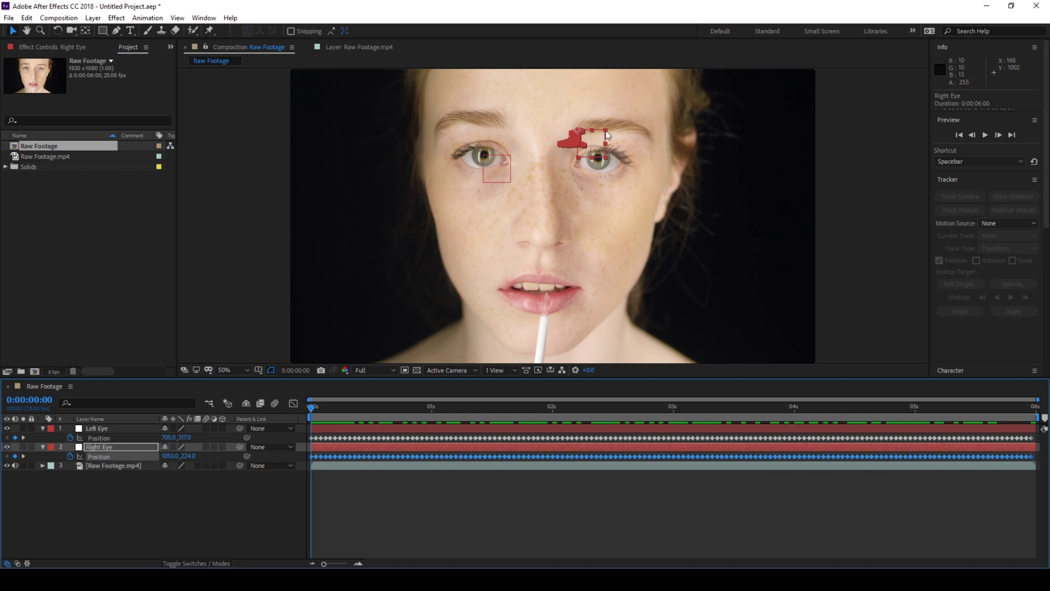
left_click_drag(591, 137, 611, 169)
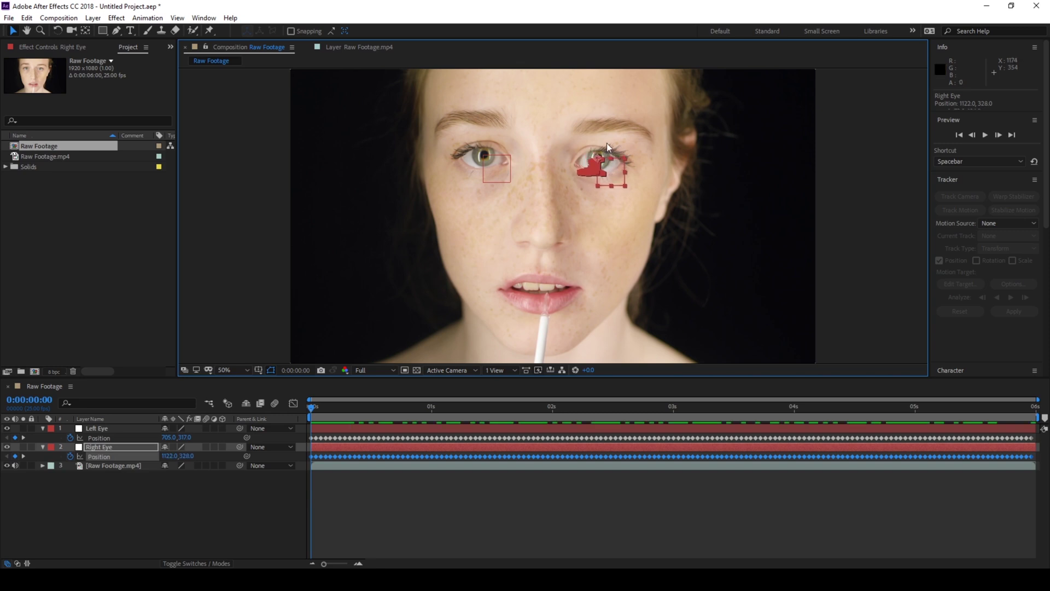
left_click(654, 263)
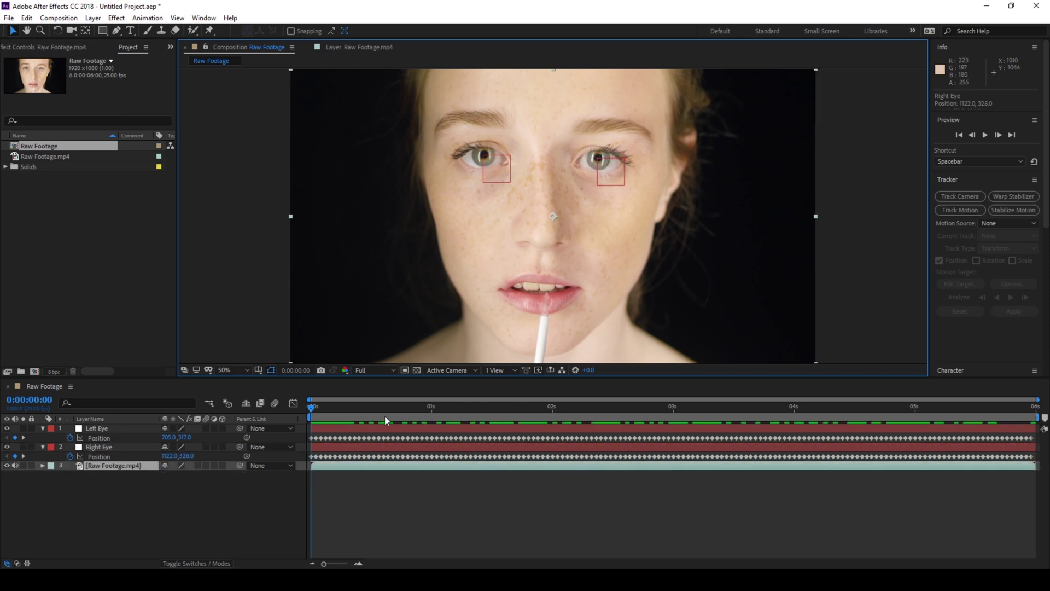
left_click_drag(312, 404, 300, 436)
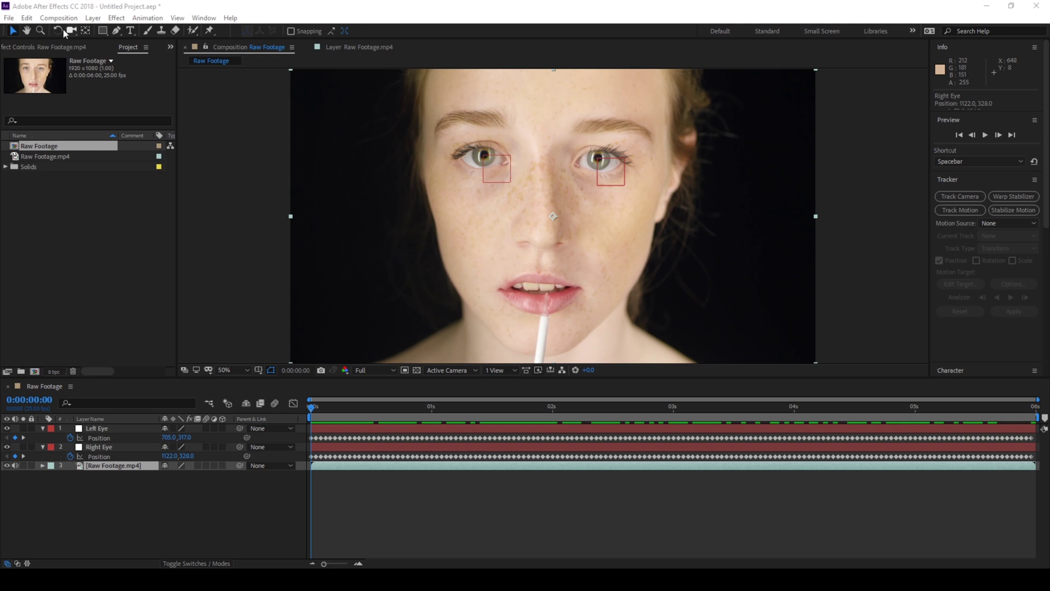
left_click(119, 19)
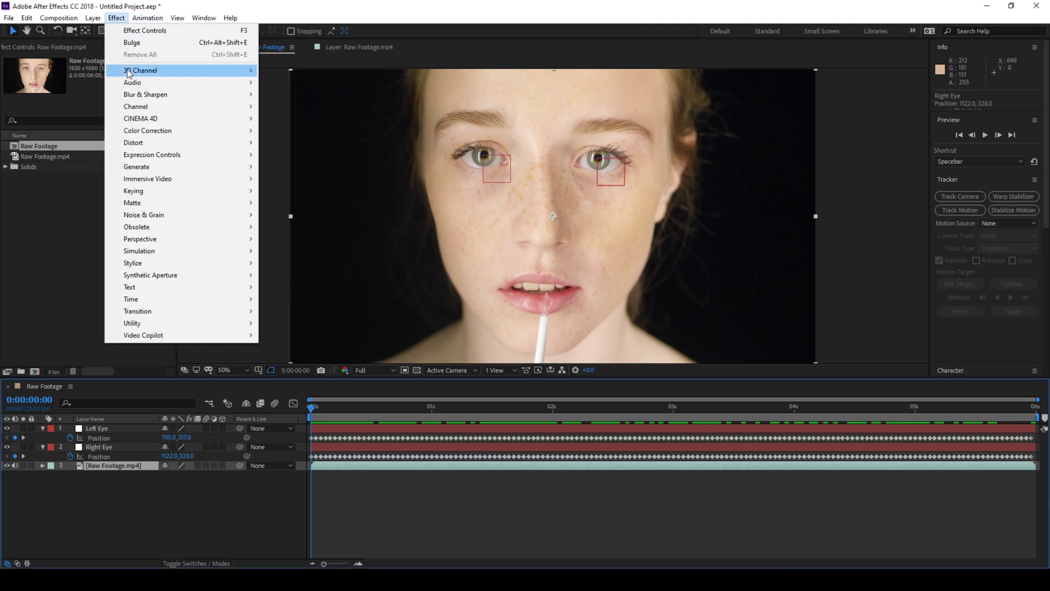
mouse_move(133, 142)
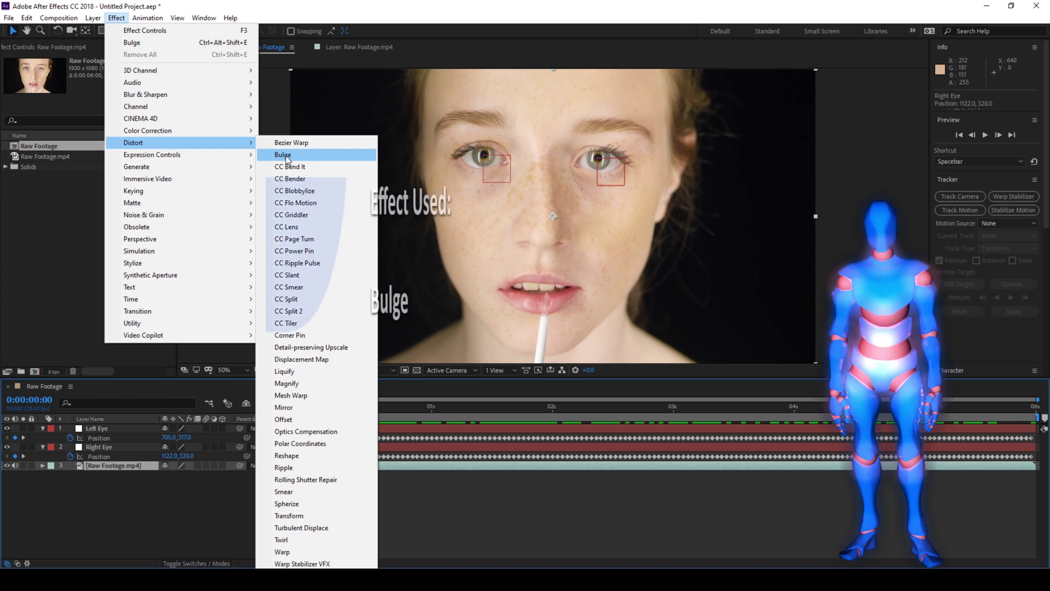
Apply a Bulge effect to Raw Footage.mp4, undoing a centre move so it stays mid-frame
left_click(286, 157)
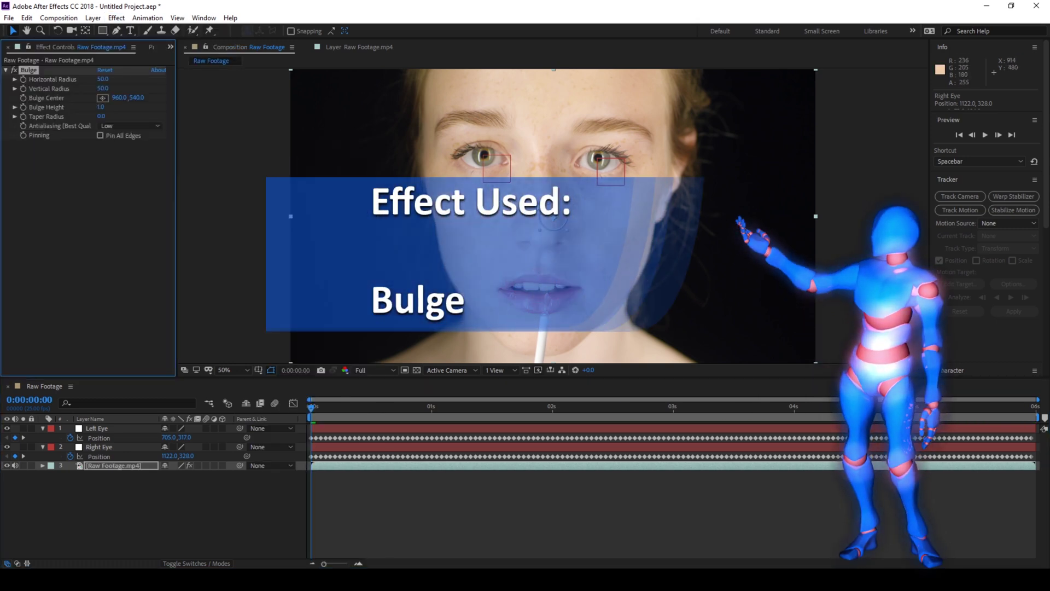
left_click_drag(554, 219, 544, 305)
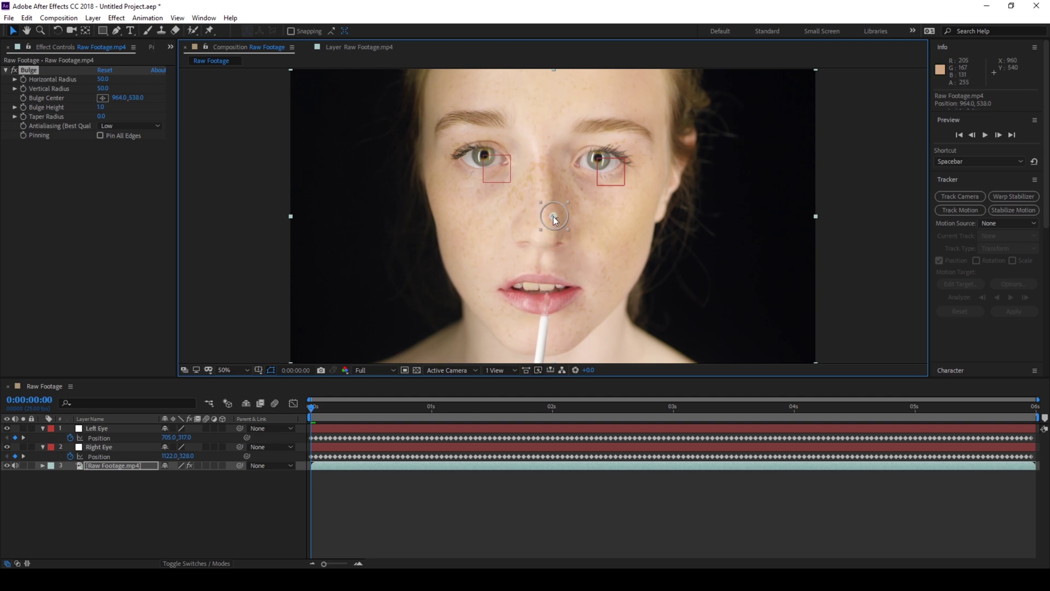
key("ctrl+z")
Reveal the Bulge effect's properties under the Raw Footage.mp4 layer in the timeline
left_click(42, 465)
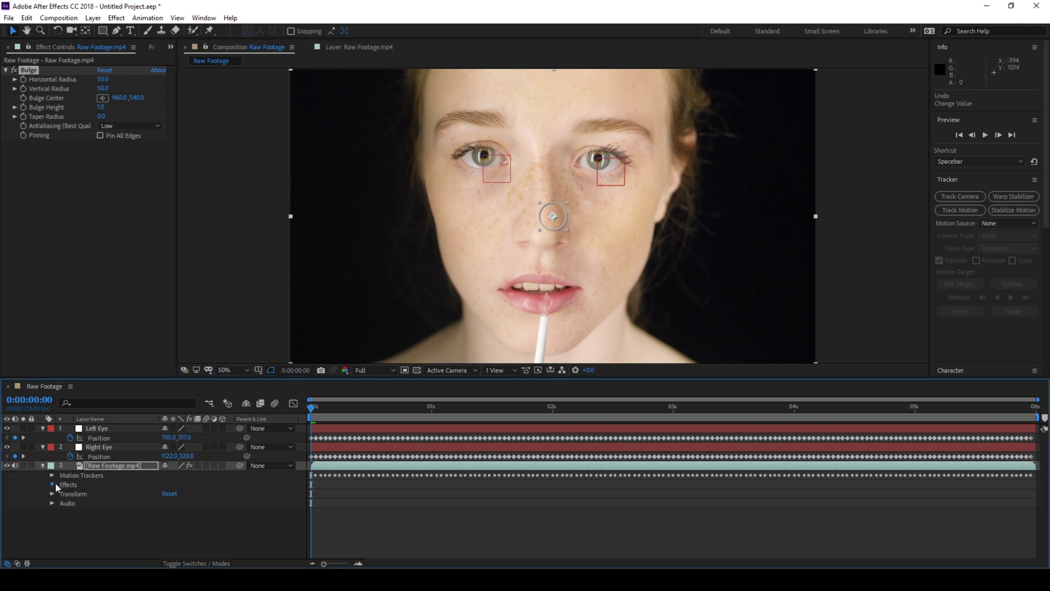
left_click(54, 484)
left_click(63, 492)
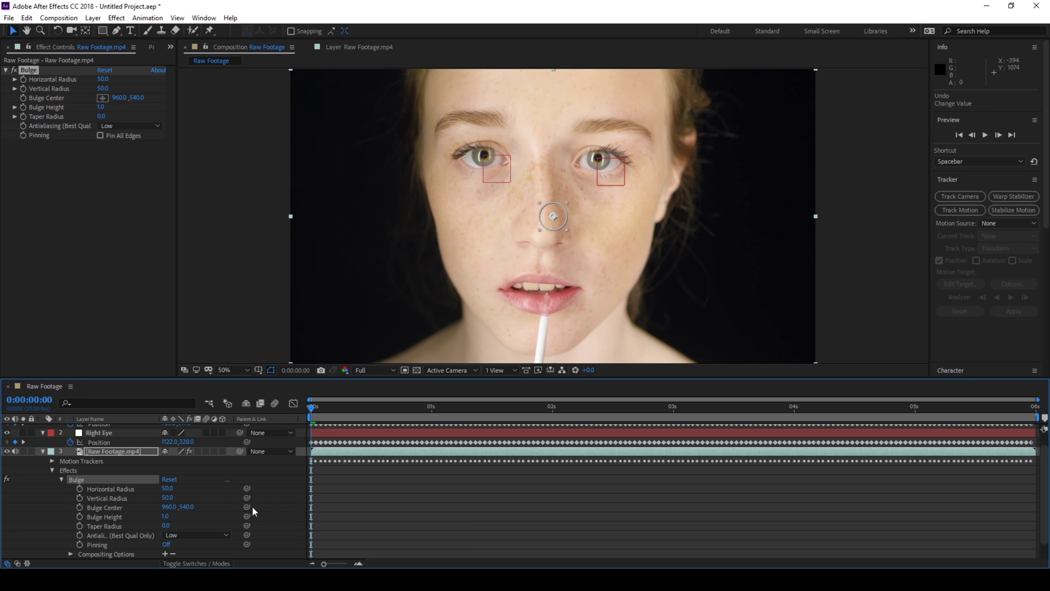
left_click(254, 506)
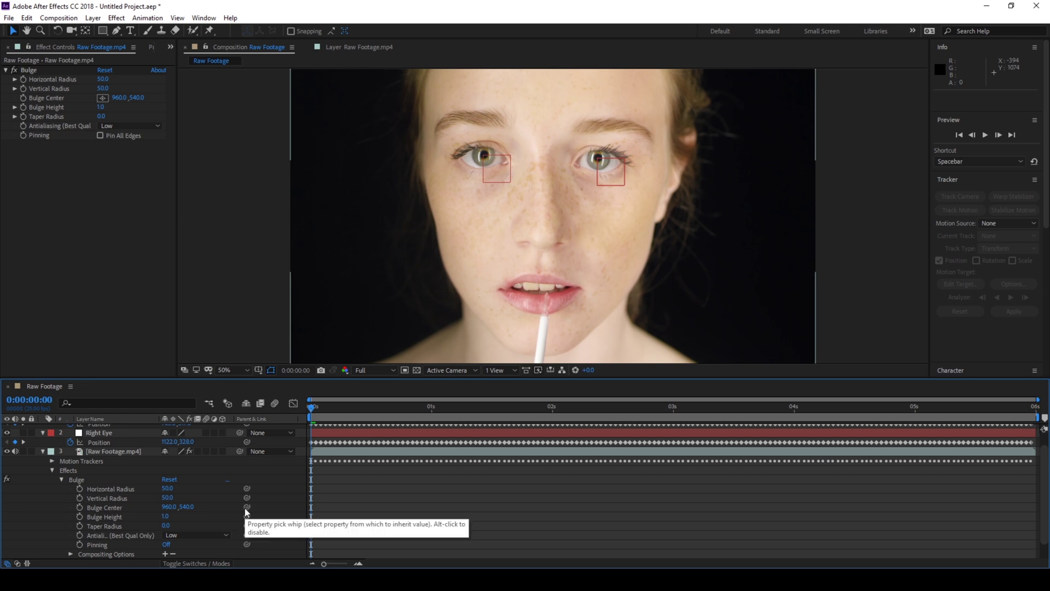
Link Bulge Center by expression to the Left Eye null's Position and zoom in to check
mouse_move(247, 505)
left_mouse_down()
mouse_move(174, 369)
mouse_move(197, 432)
mouse_move(117, 388)
mouse_move(112, 451)
mouse_move(153, 426)
mouse_move(101, 435)
left_mouse_up()
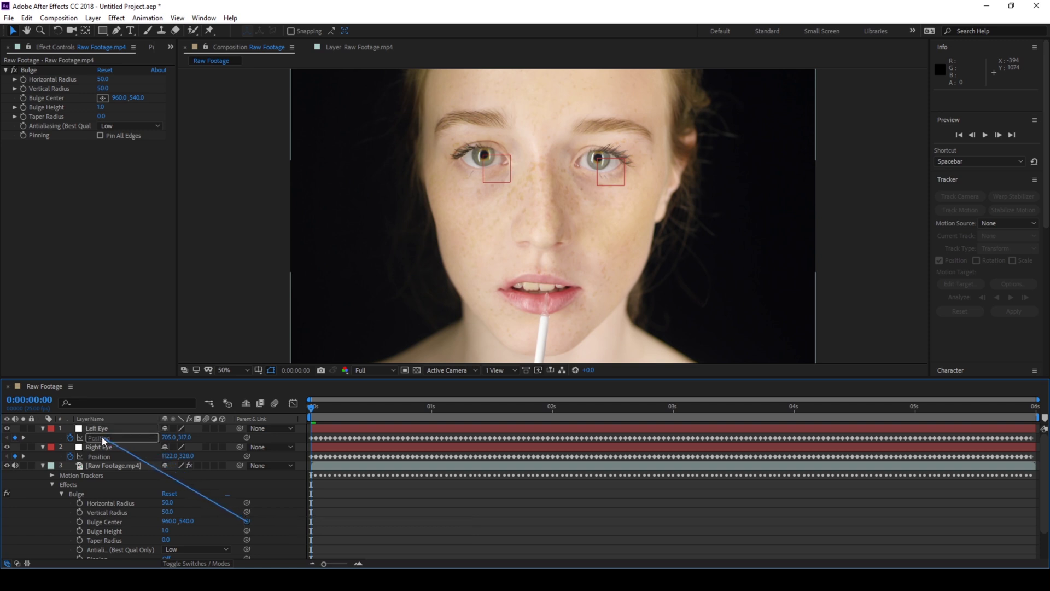
left_click_drag(102, 436, 102, 436)
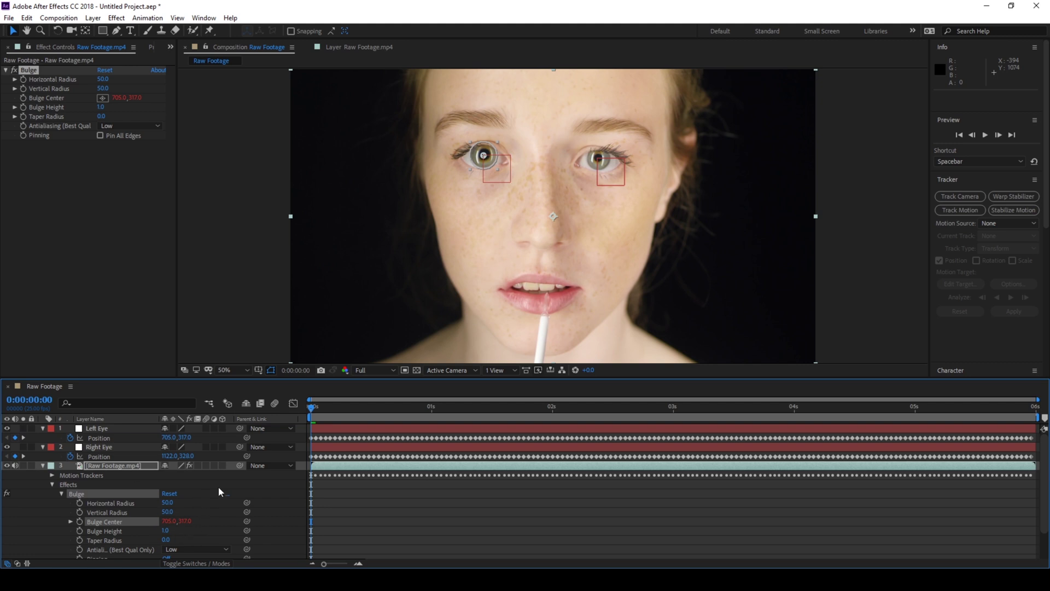
key("slash")
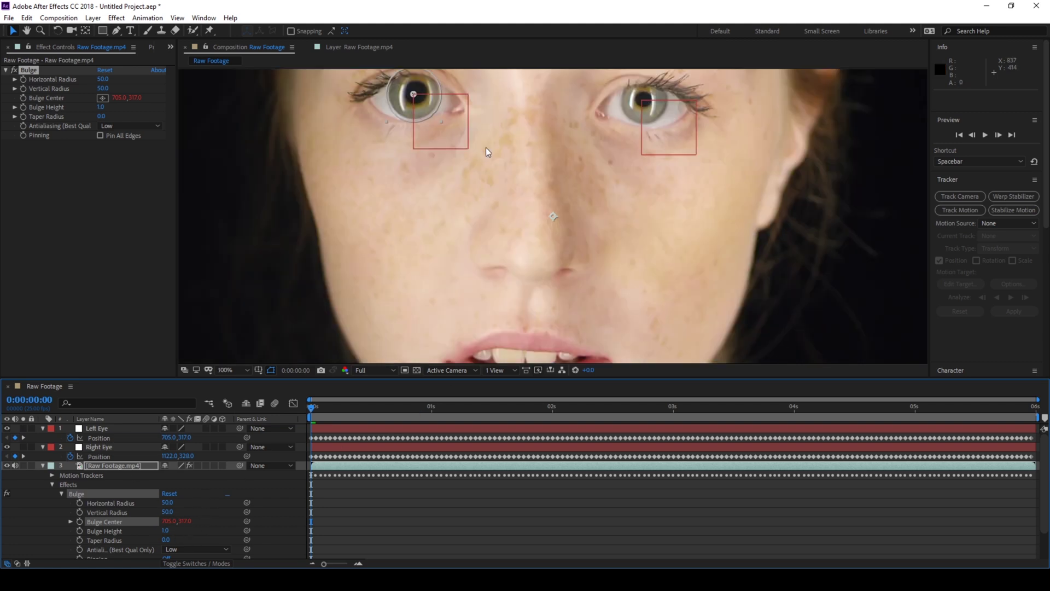
scroll(404, 144, "up", 3)
scroll(375, 211, "up", 3)
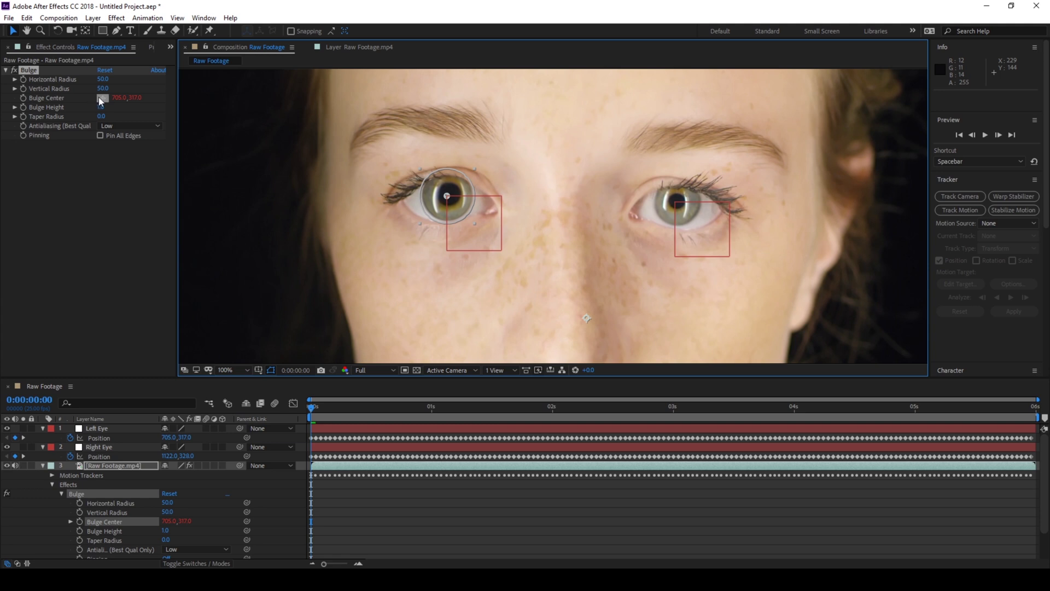
Set the left-eye Bulge to Horizontal Radius 185, Vertical Radius 150 and Bulge Height 1.7
left_click(100, 98)
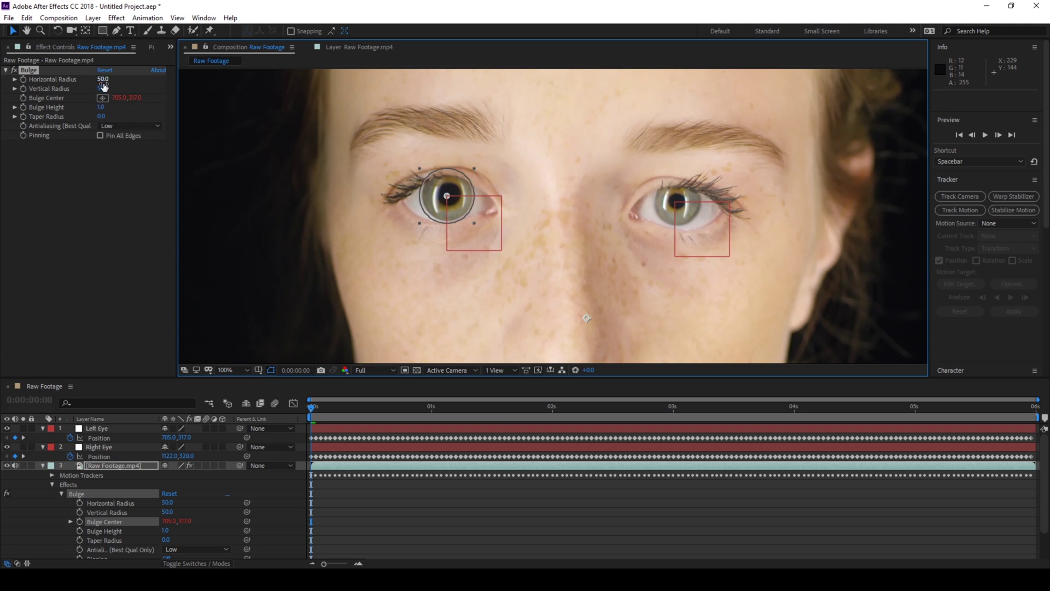
left_click_drag(103, 79, 188, 93)
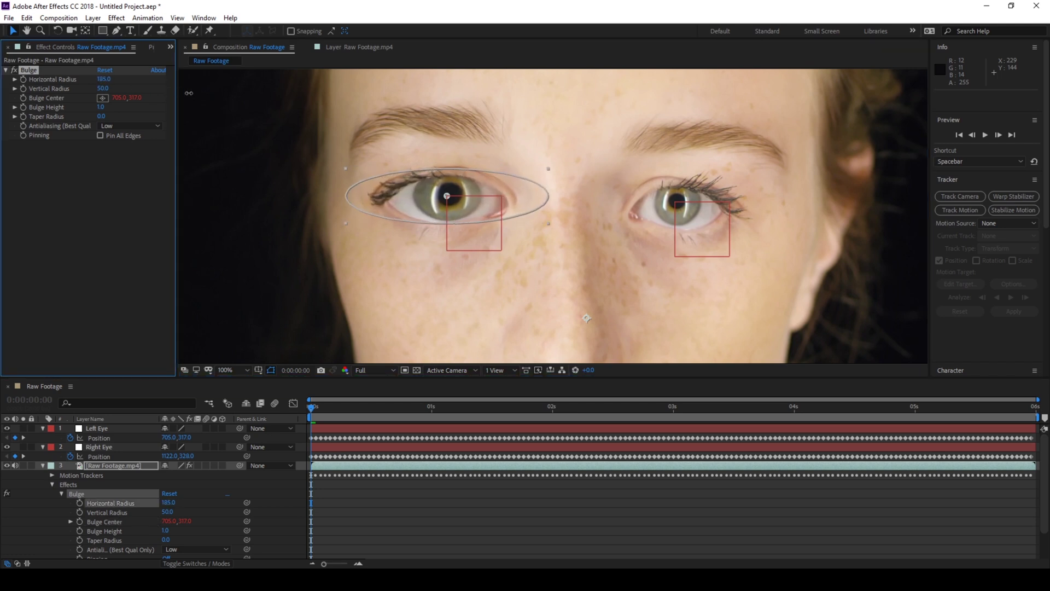
left_click_drag(103, 88, 172, 103)
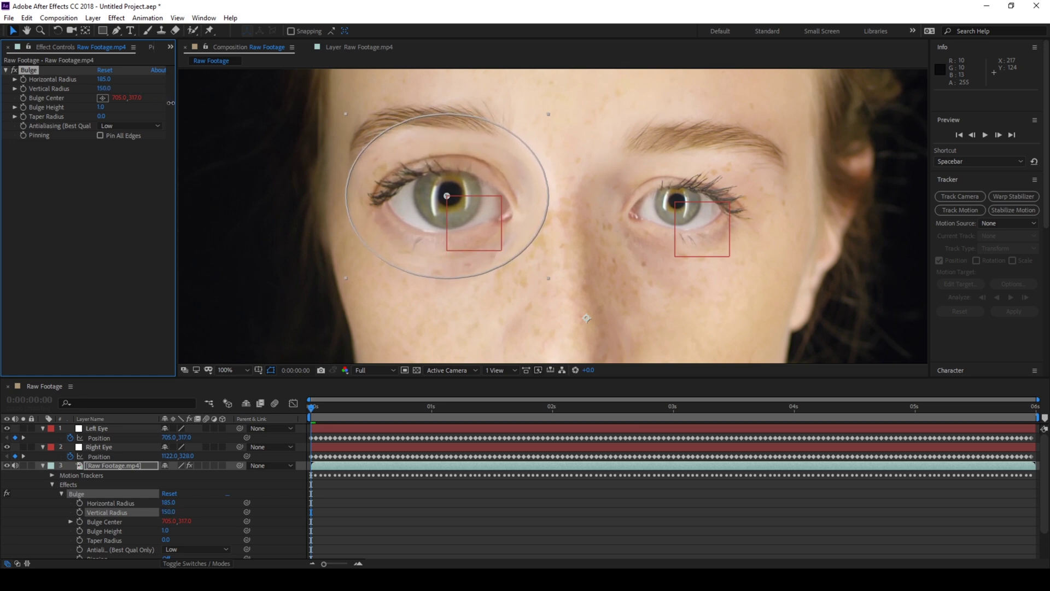
left_click_drag(99, 107, 156, 109)
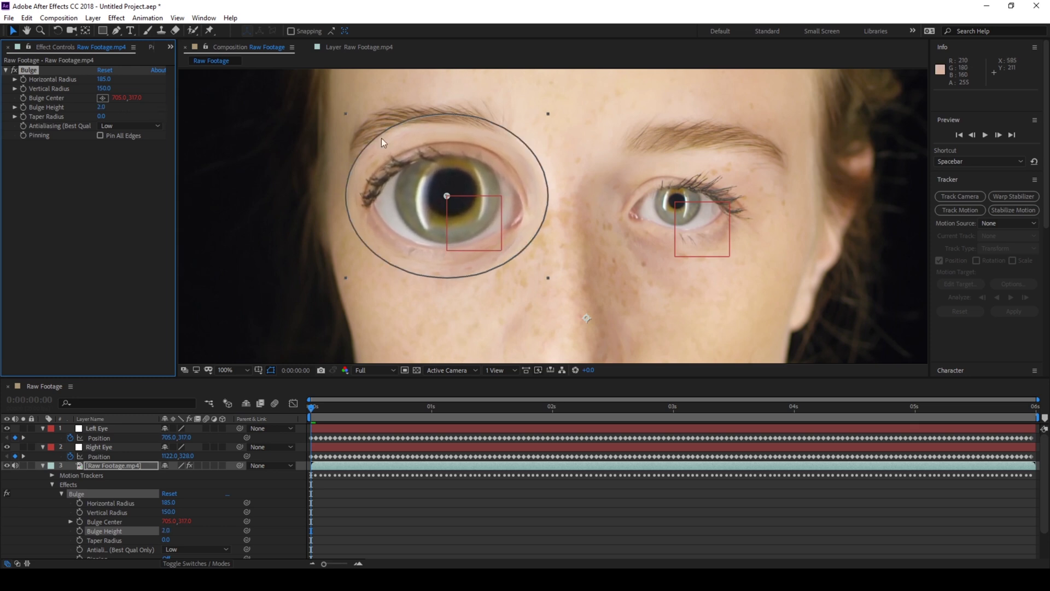
left_click(96, 164)
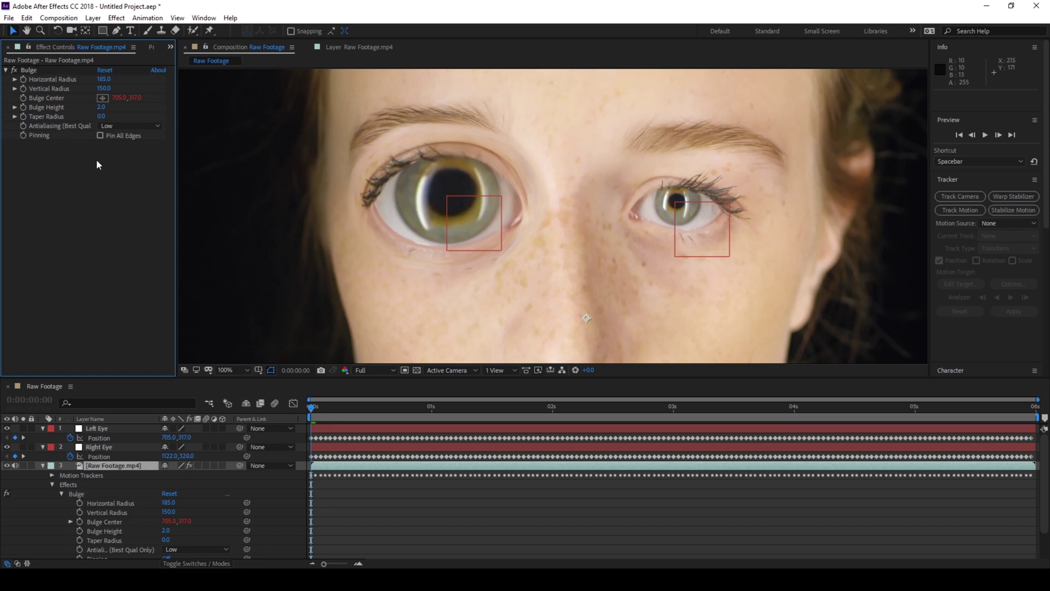
scroll(485, 181, "down", 4)
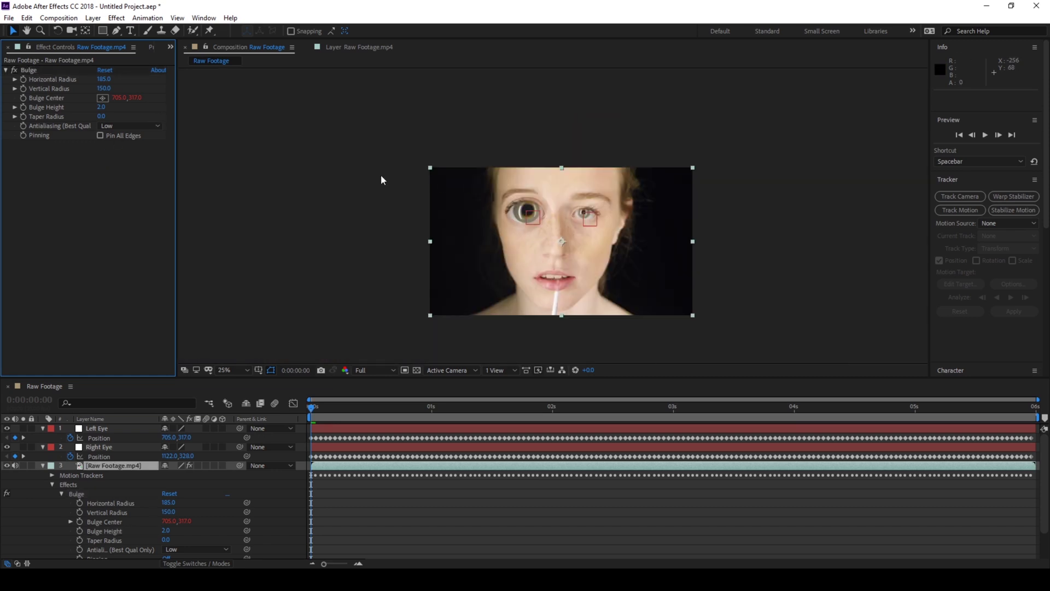
left_click(104, 106)
type("1.6")
key("Return")
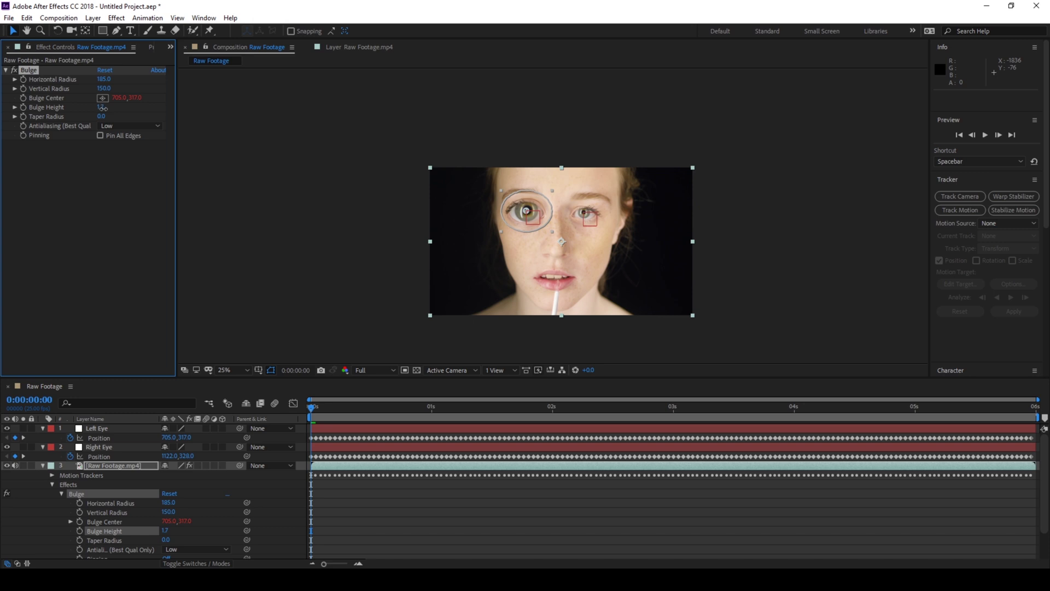
Zoom the viewer to 50% and reselect the Raw Footage layer with its properties expanded
key("period")
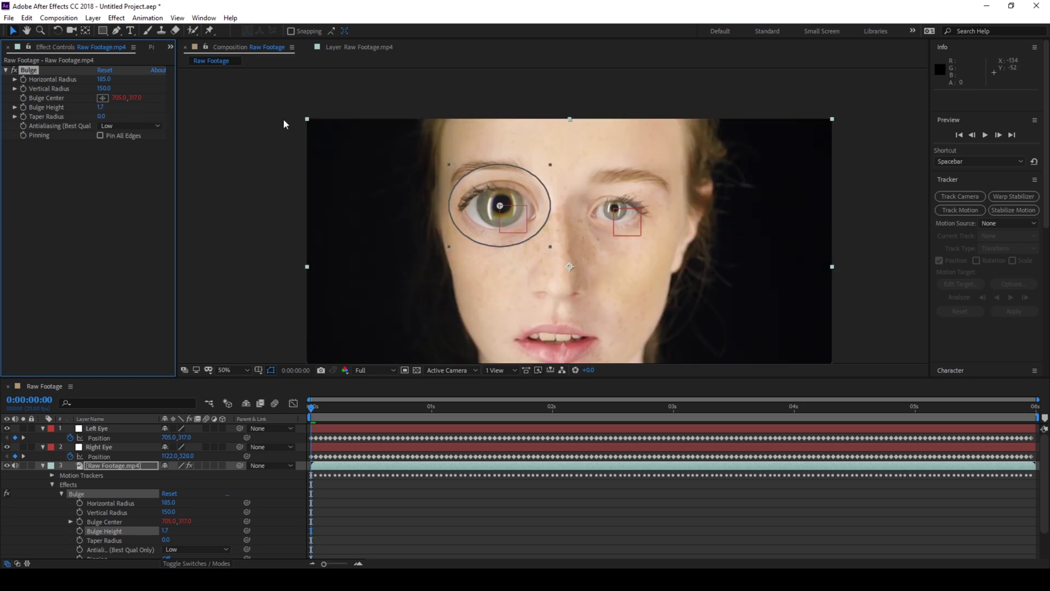
left_click(481, 310)
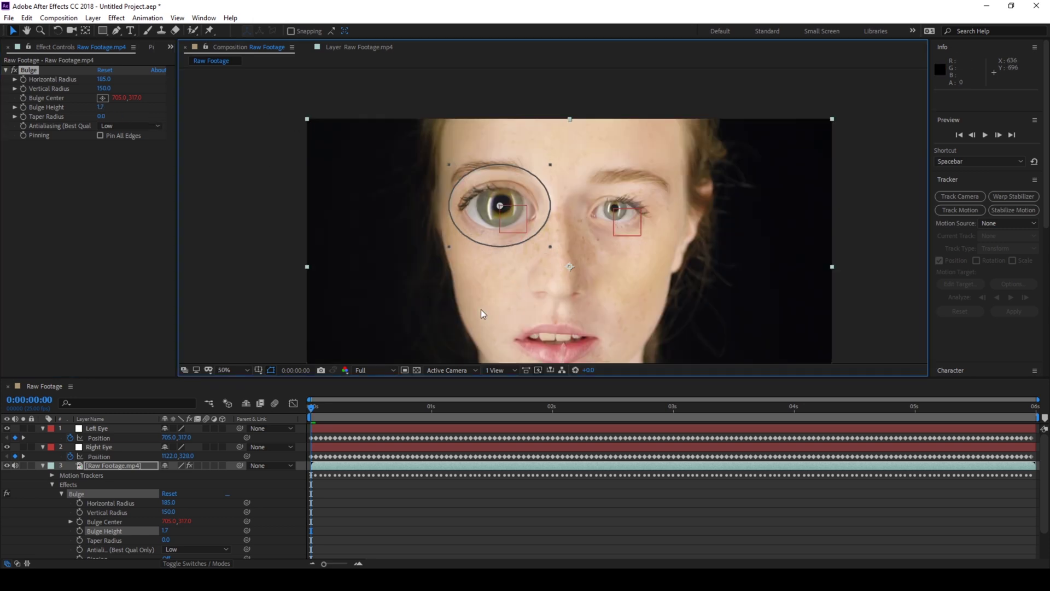
left_click(30, 71)
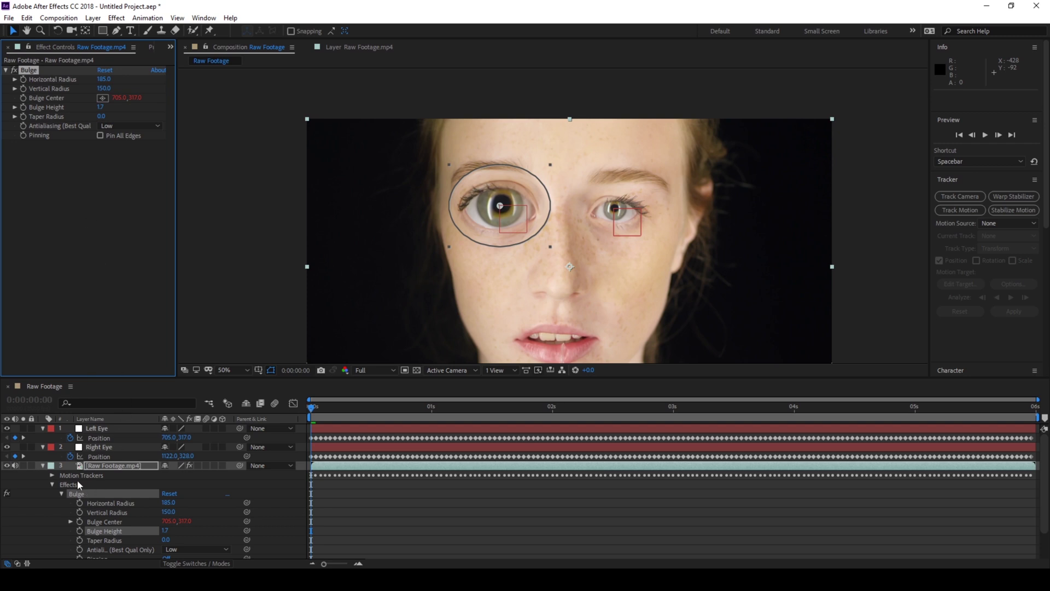
left_click(43, 466)
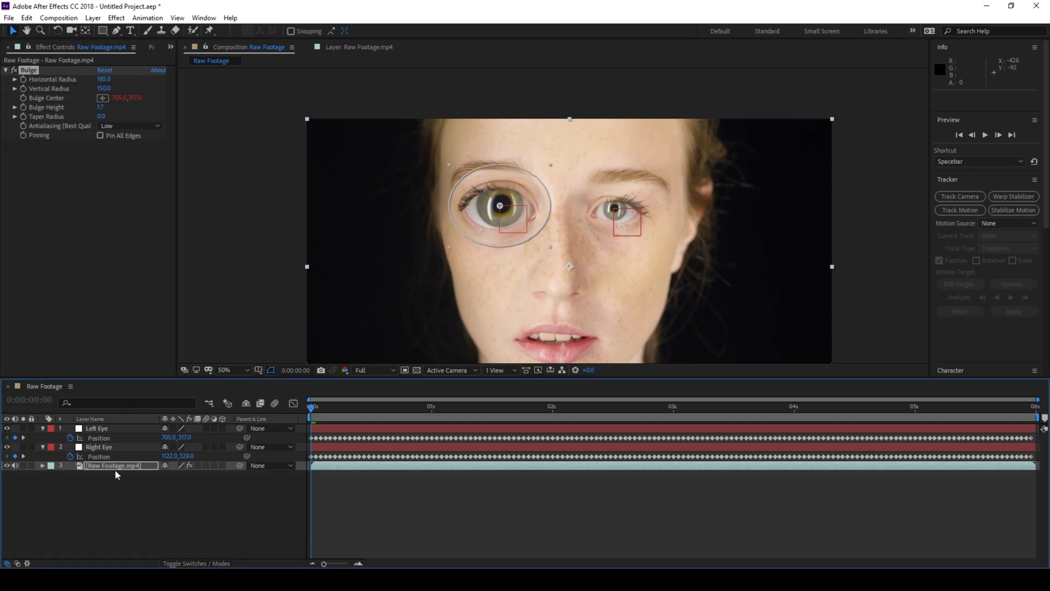
left_click(115, 469)
left_click(42, 465)
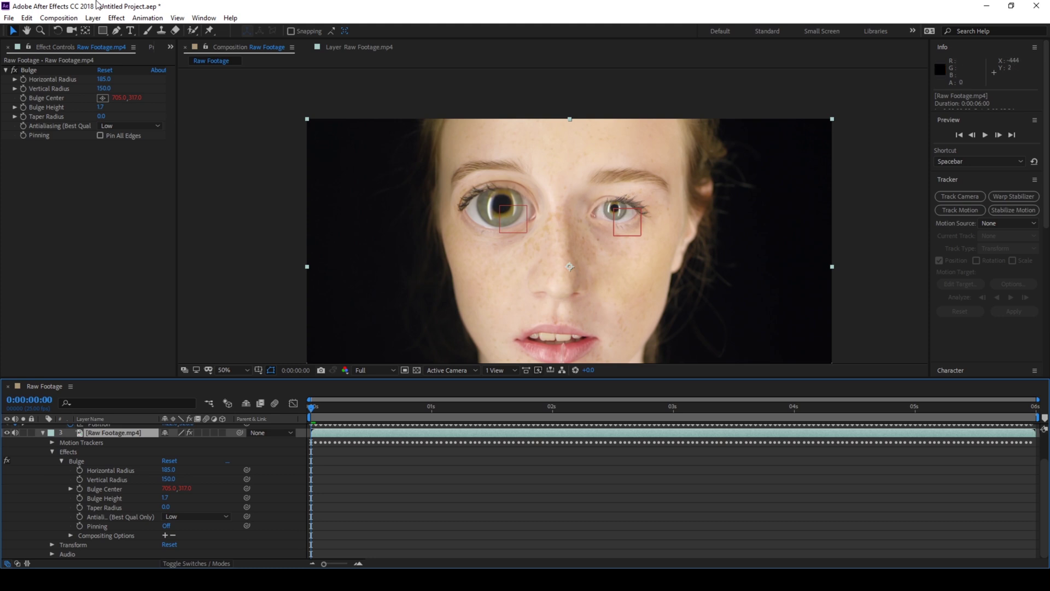
Add a second Bulge effect and link Bulge 2's centre to the Right Eye null's Position
left_click(95, 18)
mouse_move(116, 18)
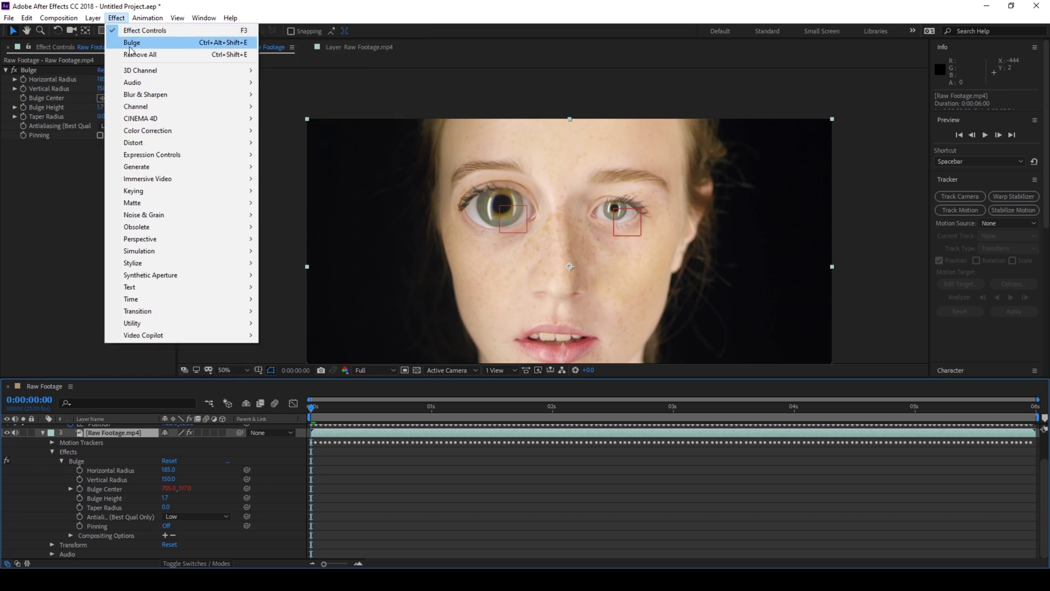
left_click(130, 43)
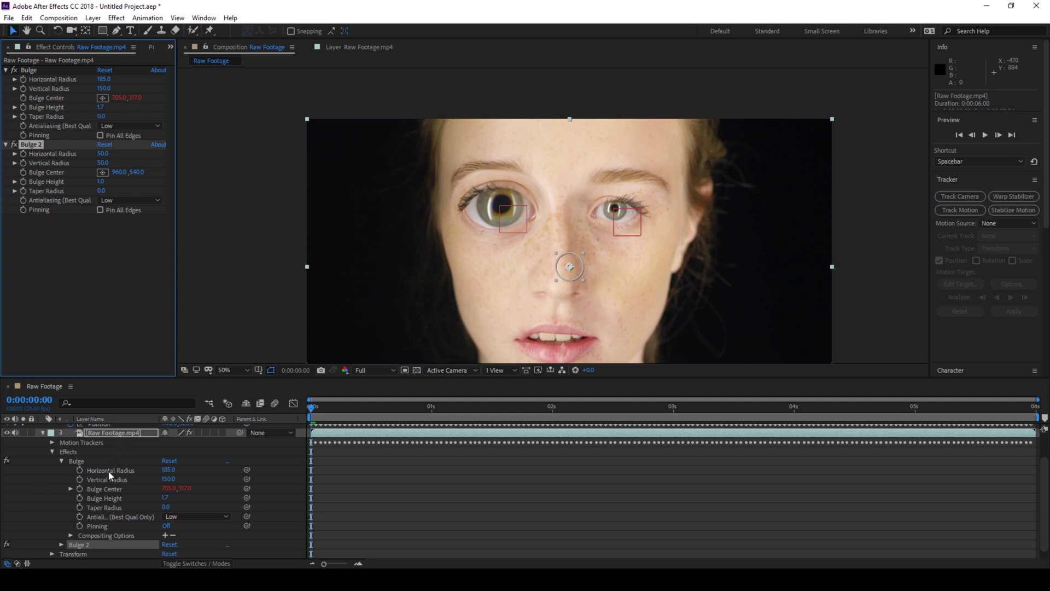
scroll(110, 477, "down", 1)
left_click(60, 535)
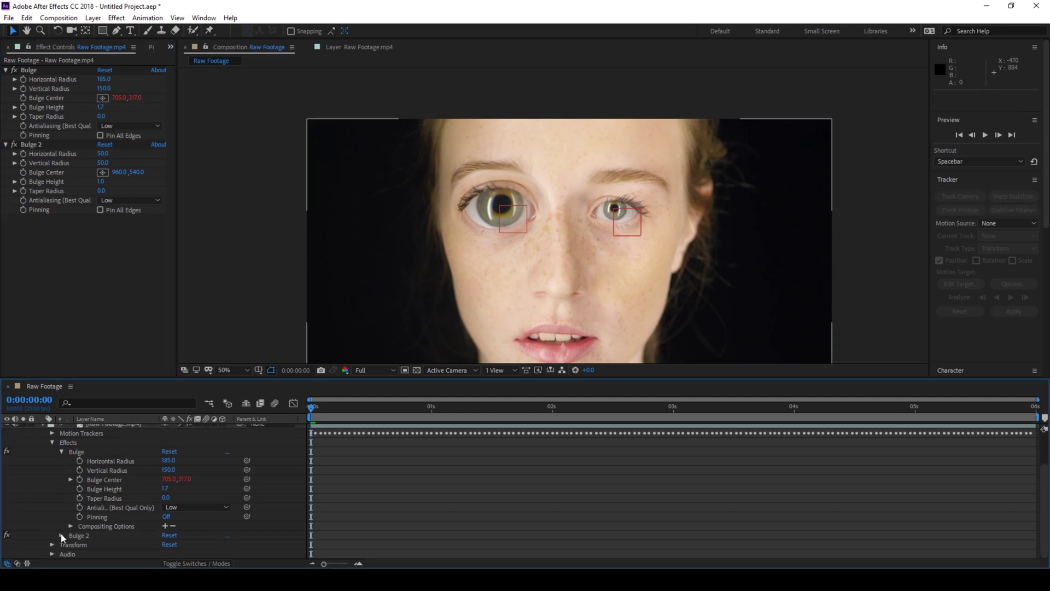
scroll(79, 537, "down", 3)
left_click(82, 462)
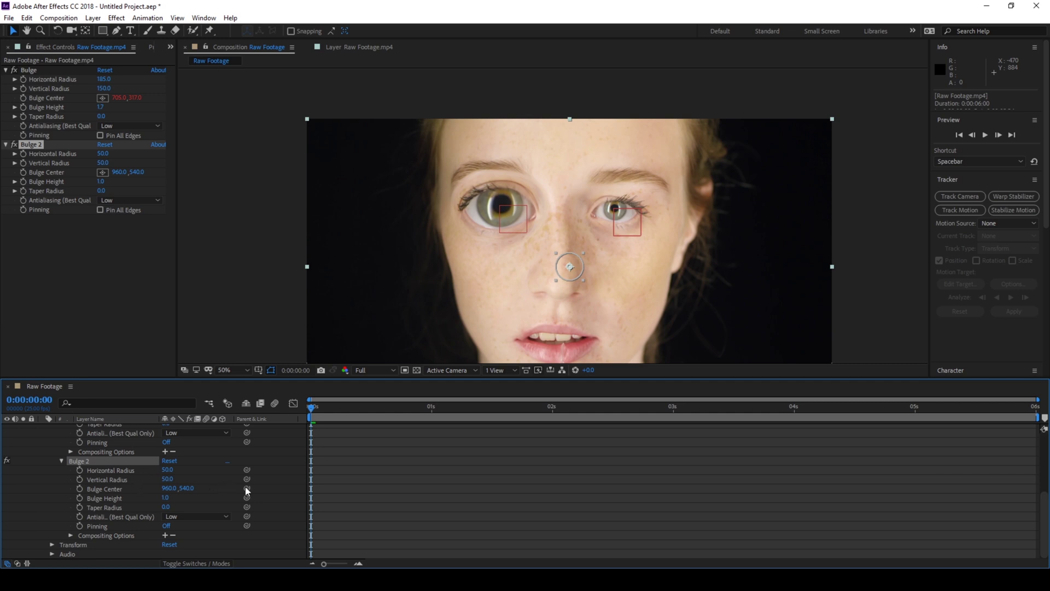
mouse_move(246, 488)
left_mouse_down()
mouse_move(142, 434)
mouse_move(152, 444)
mouse_move(94, 453)
left_mouse_up()
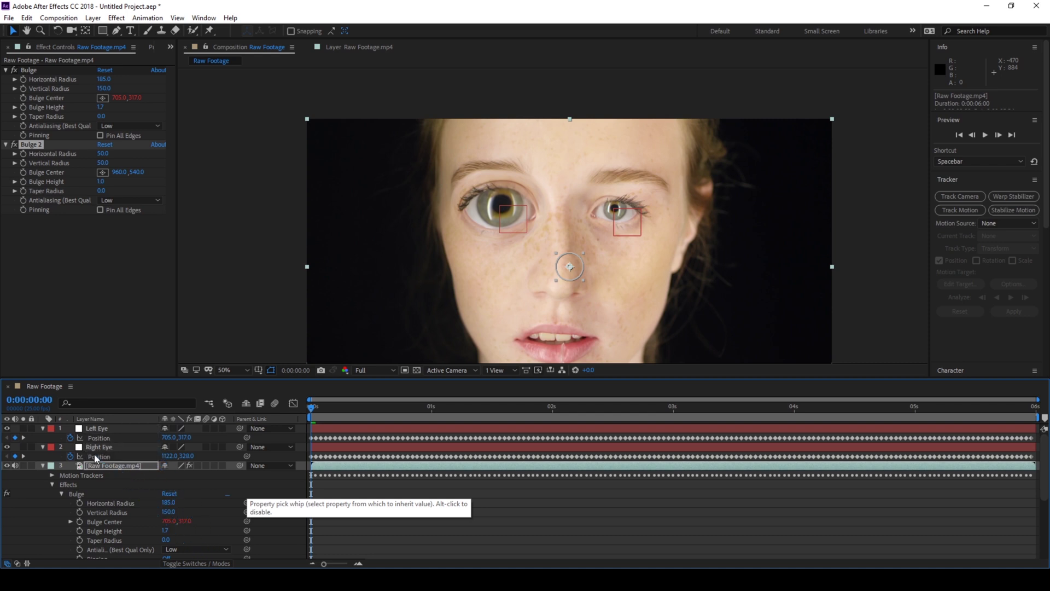
scroll(629, 201, "up", 4)
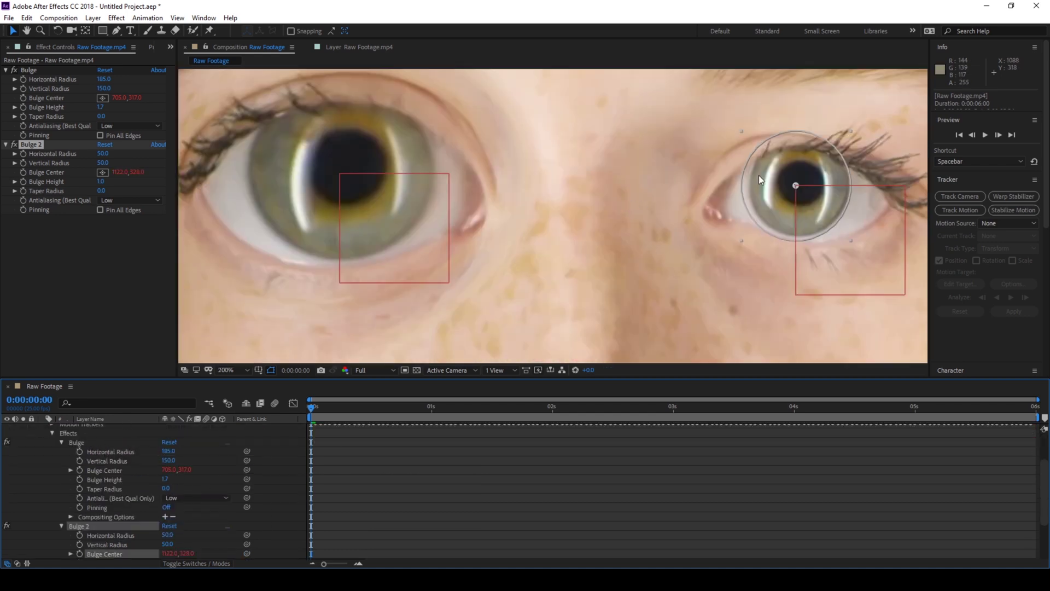
scroll(759, 174, "down", 2)
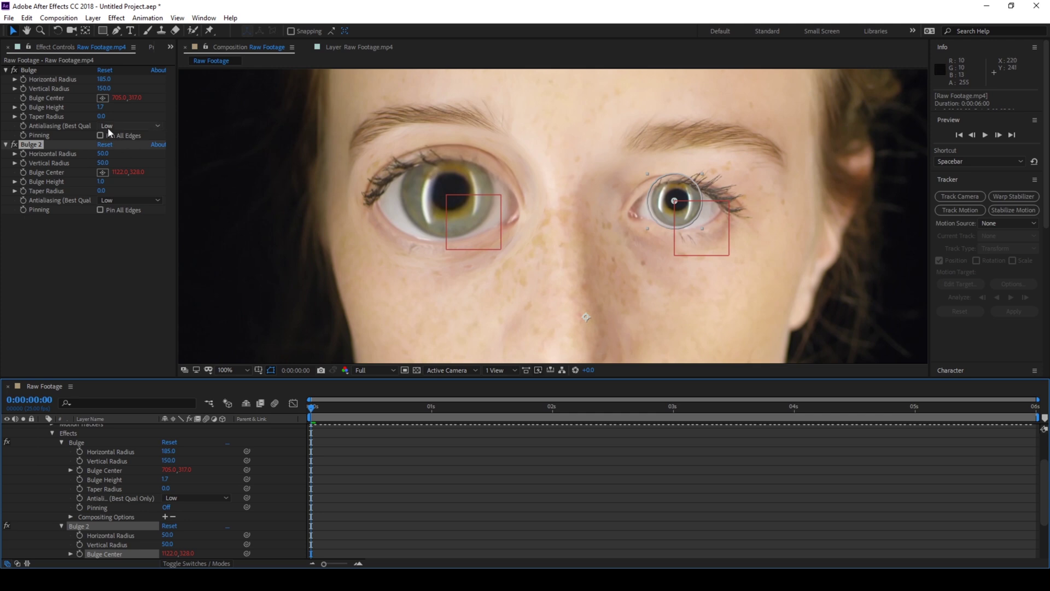
Set Bulge 2 to Horizontal Radius 185, Vertical Radius 150 and Bulge Height 1.7
left_click(104, 154)
type("18")
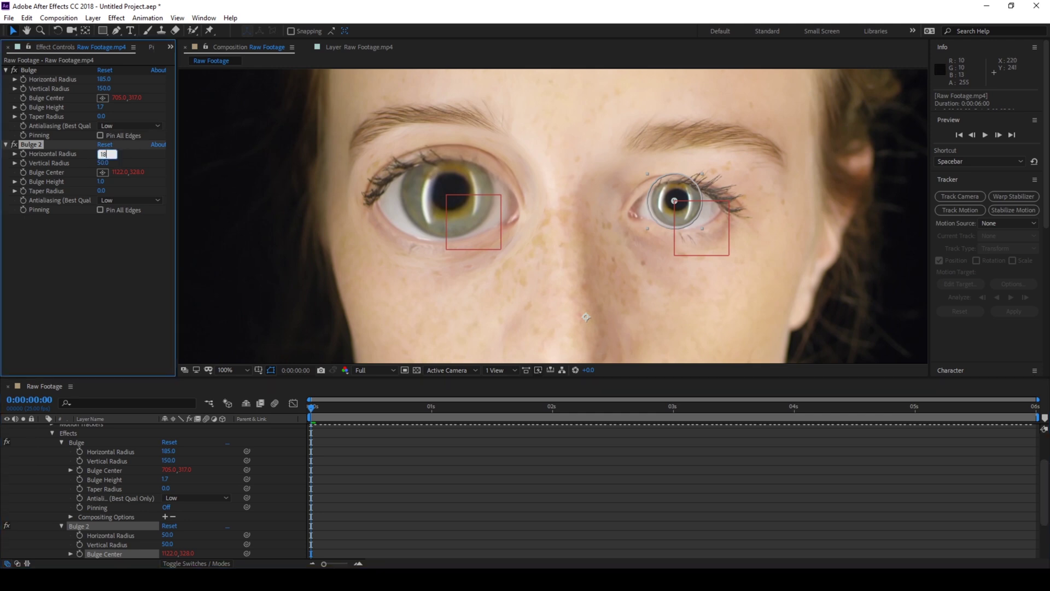
type("5")
key("Return")
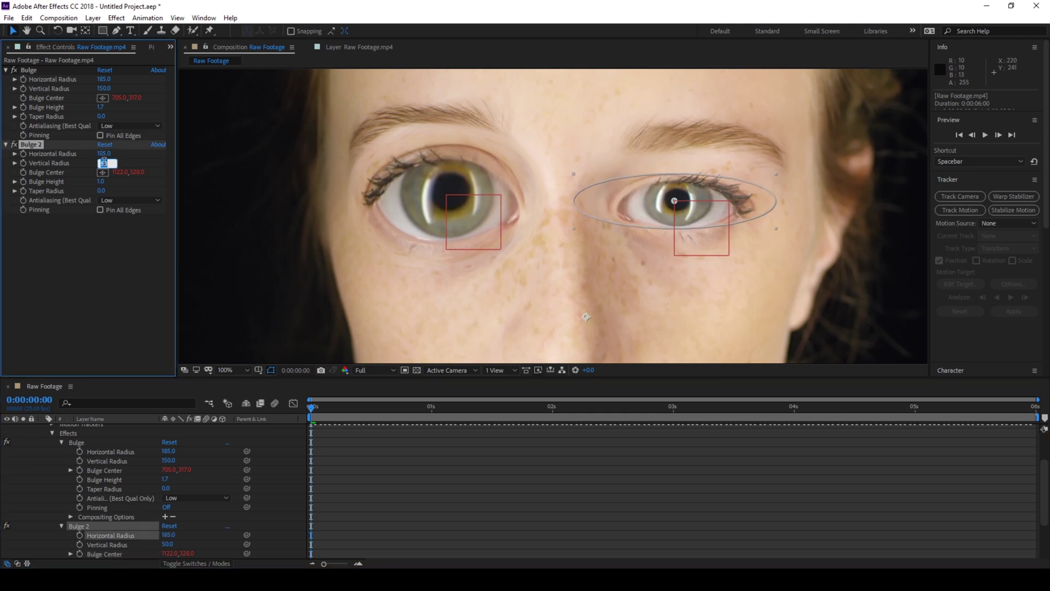
type("150")
key("Return")
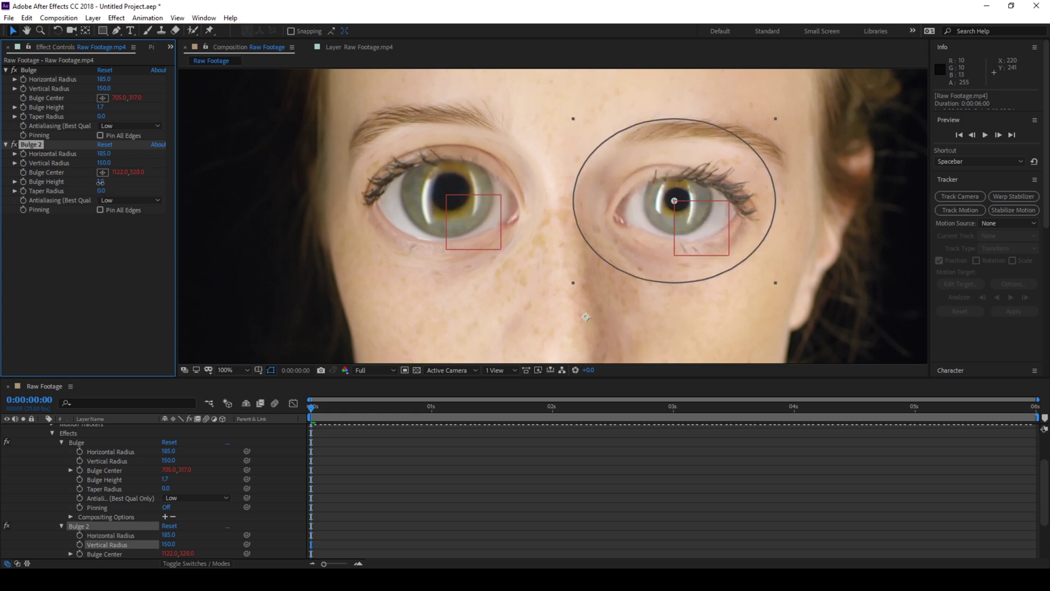
left_click_drag(100, 182, 126, 184)
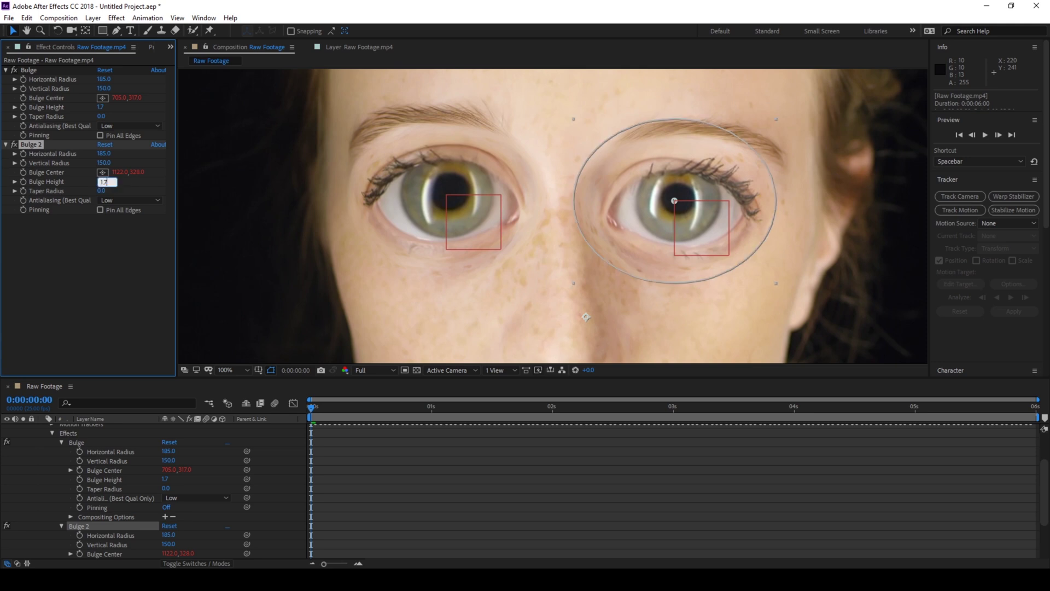
key("Return")
scroll(530, 250, "down", 2)
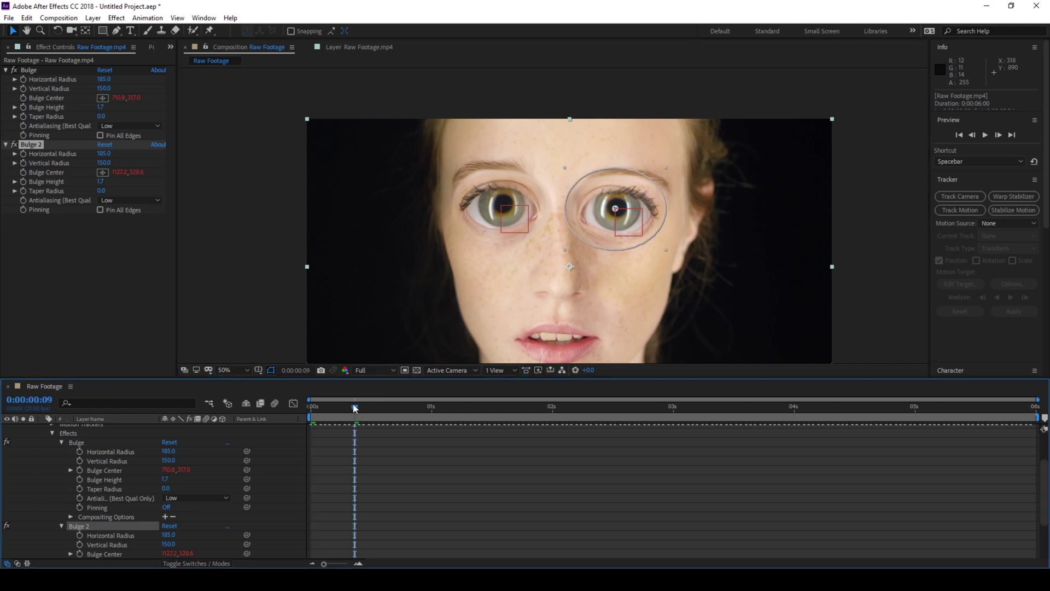
scroll(85, 443, "up", 3)
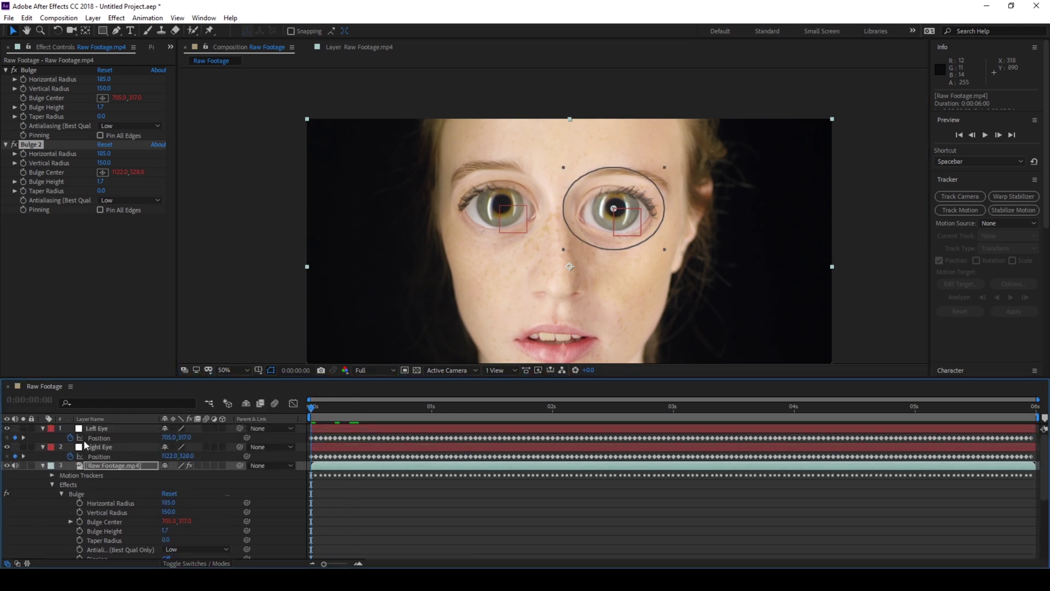
Collapse the Raw Footage layer and play a RAM preview of the bulging eyes following the face
left_click(43, 466)
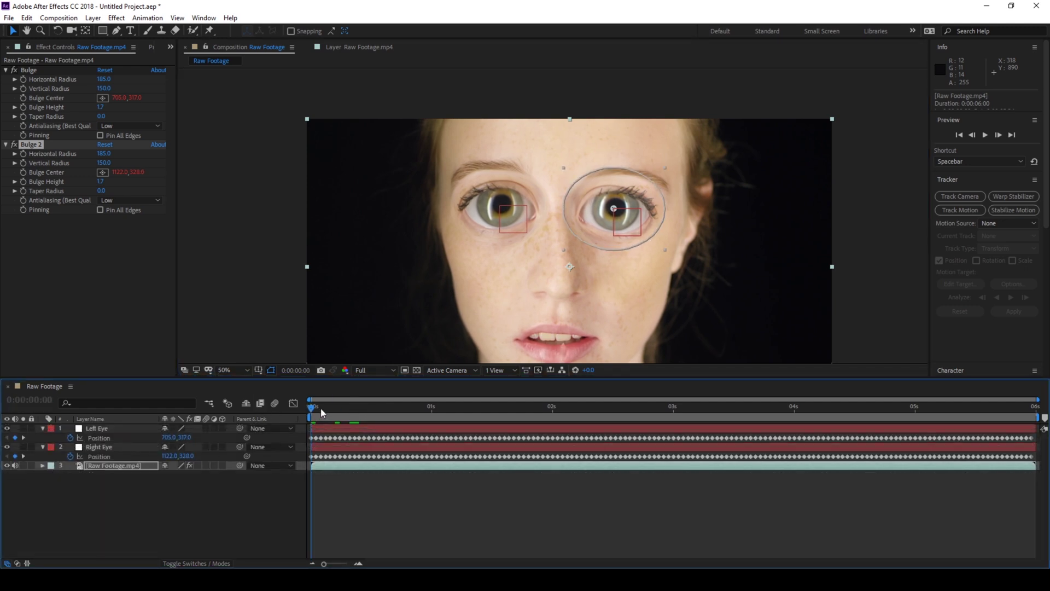
key("space")
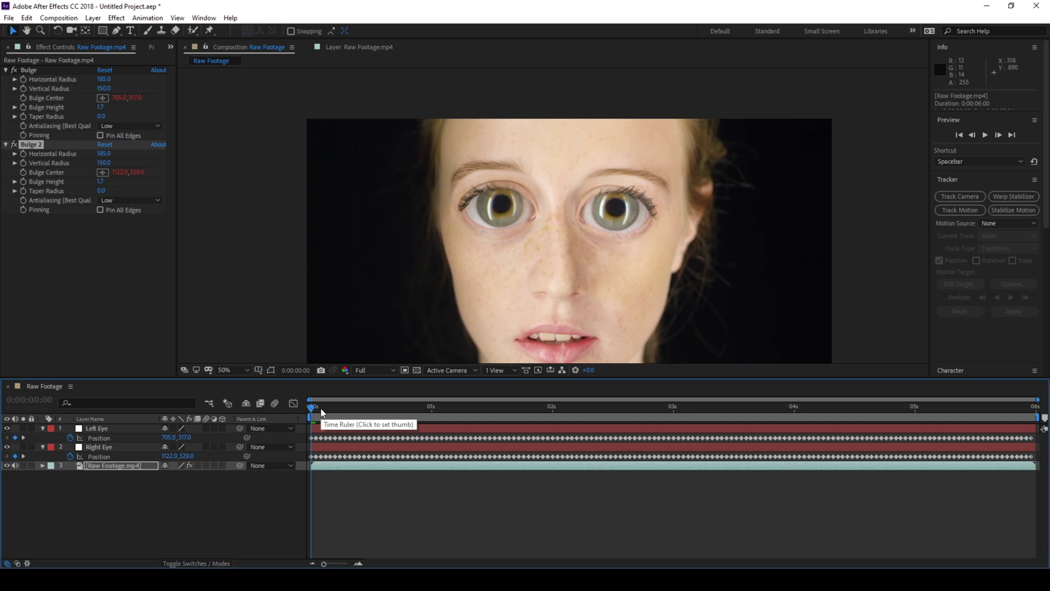